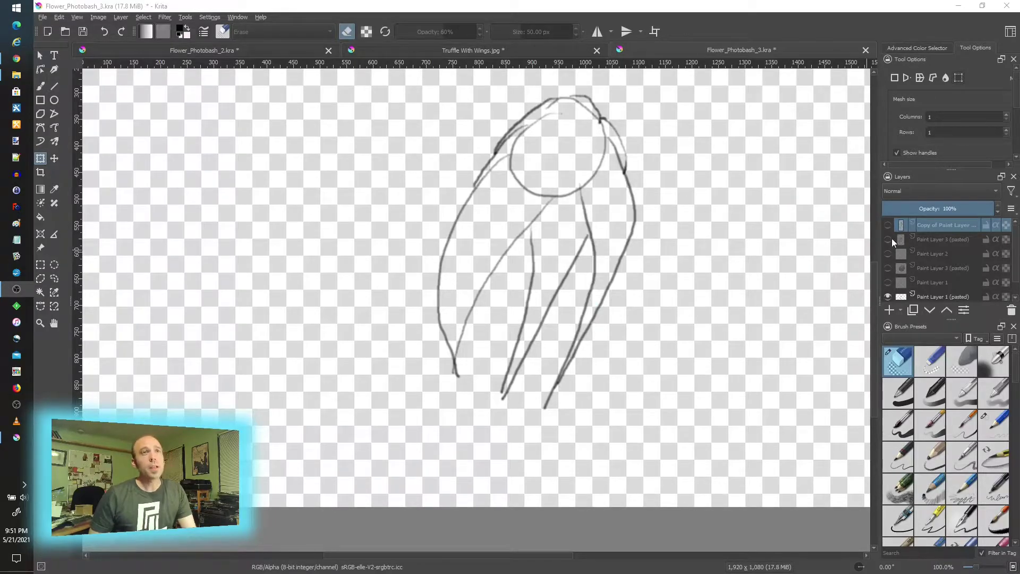
- Show the flower centre layer and both petal layers in Flower_Photobash_3.kra, after checking the Truffle With Wings source photo
click(887, 268)
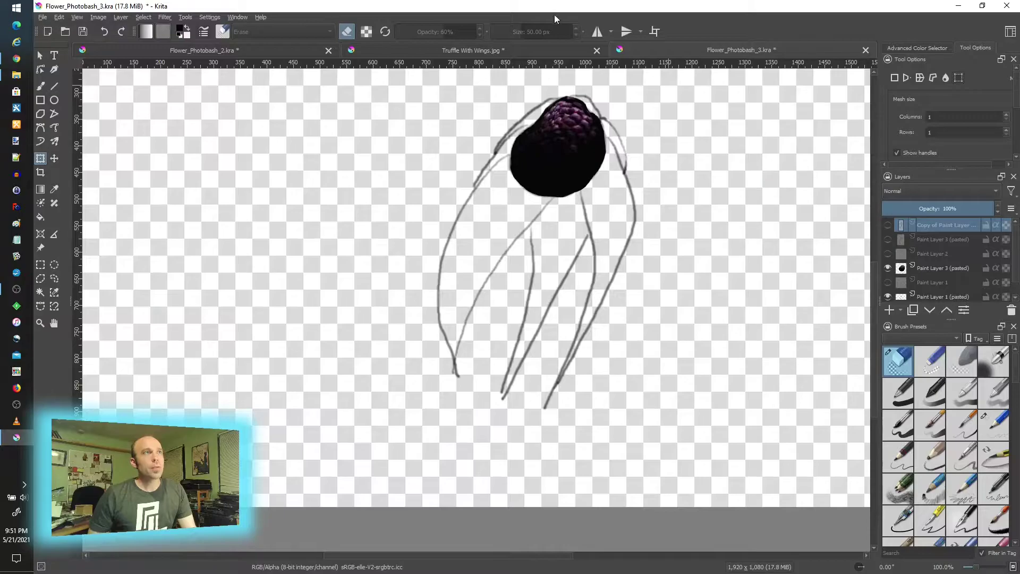
click(495, 51)
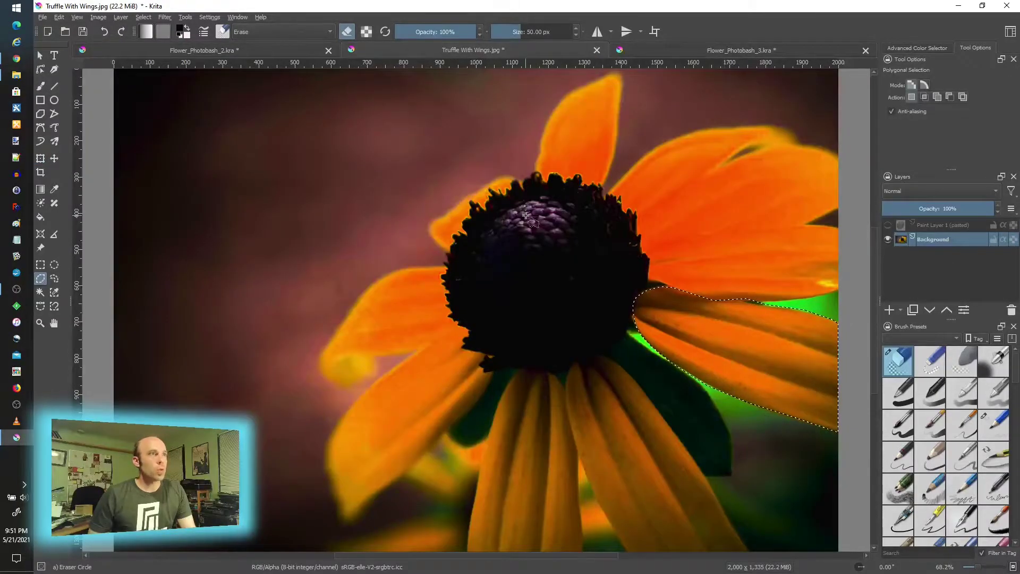
click(685, 50)
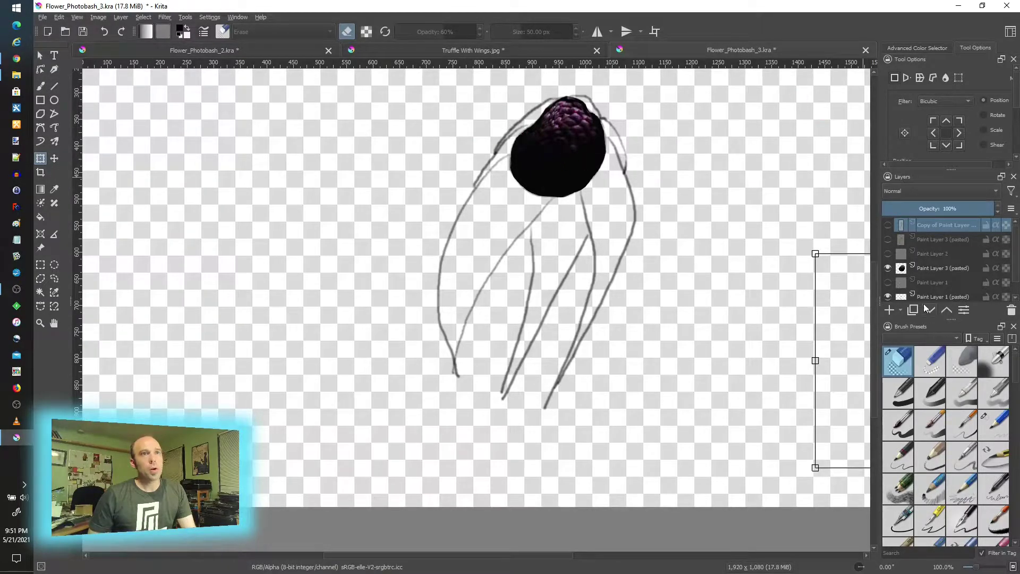
click(888, 226)
click(887, 239)
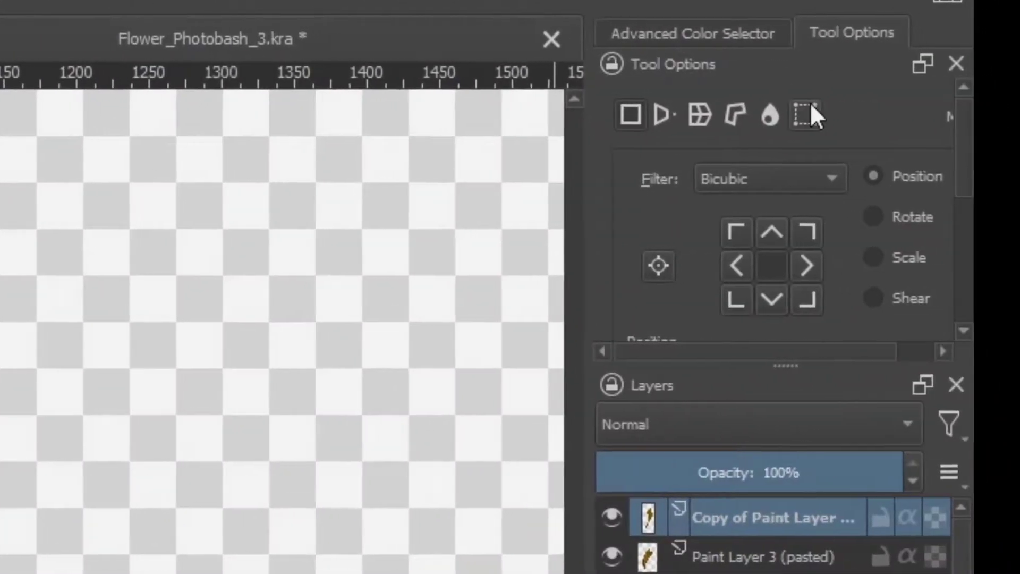
- Set up a mesh transform with 2 columns and 3 rows on the right petal's layer
click(809, 109)
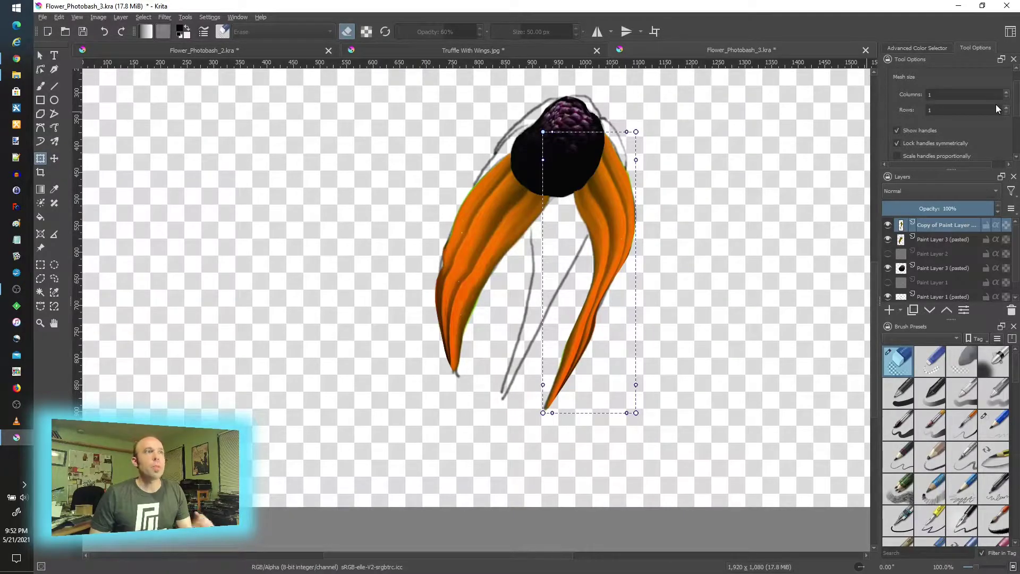
drag(1015, 106, 1015, 96)
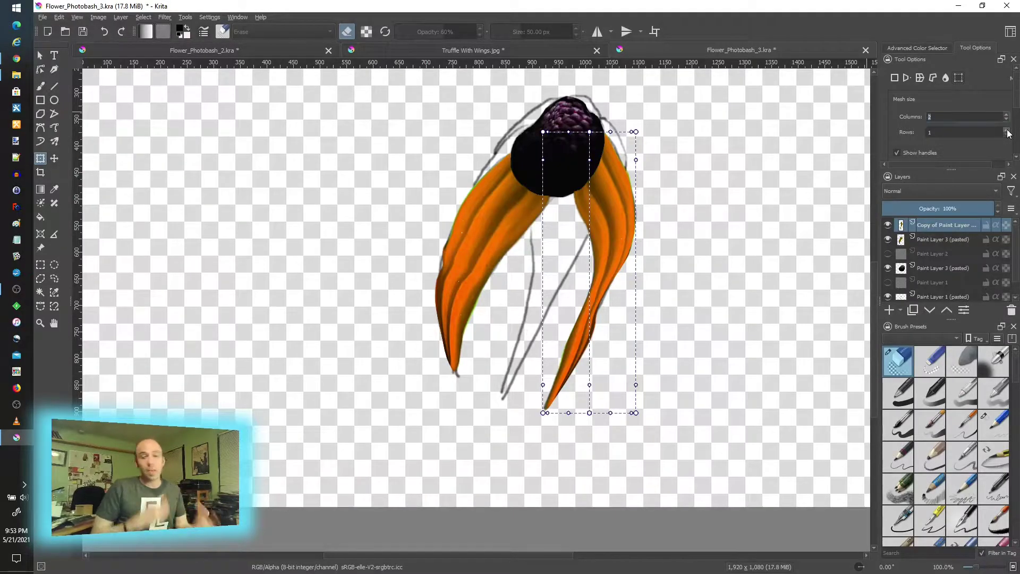
click(1006, 129)
click(1007, 129)
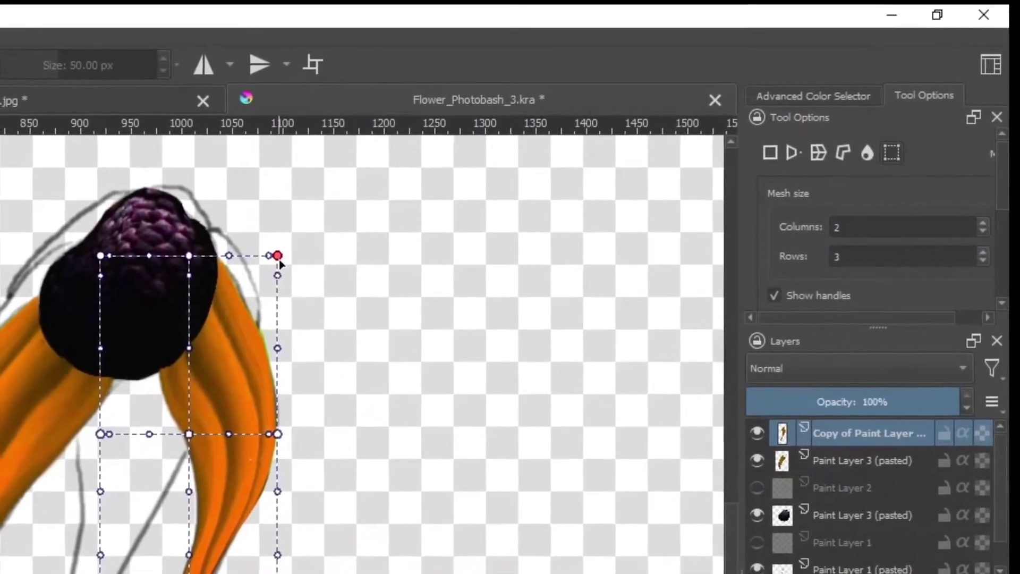
- Bend the right petal by shifting the mesh's upper outer corner, its handle and the inner nodes, and apply the transform
drag(270, 263, 257, 296)
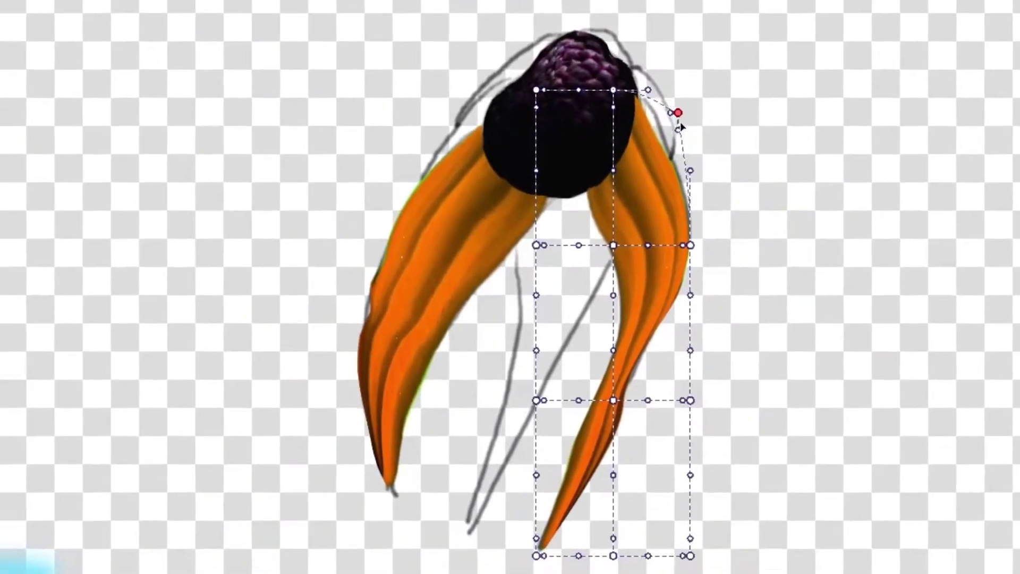
drag(680, 123, 677, 69)
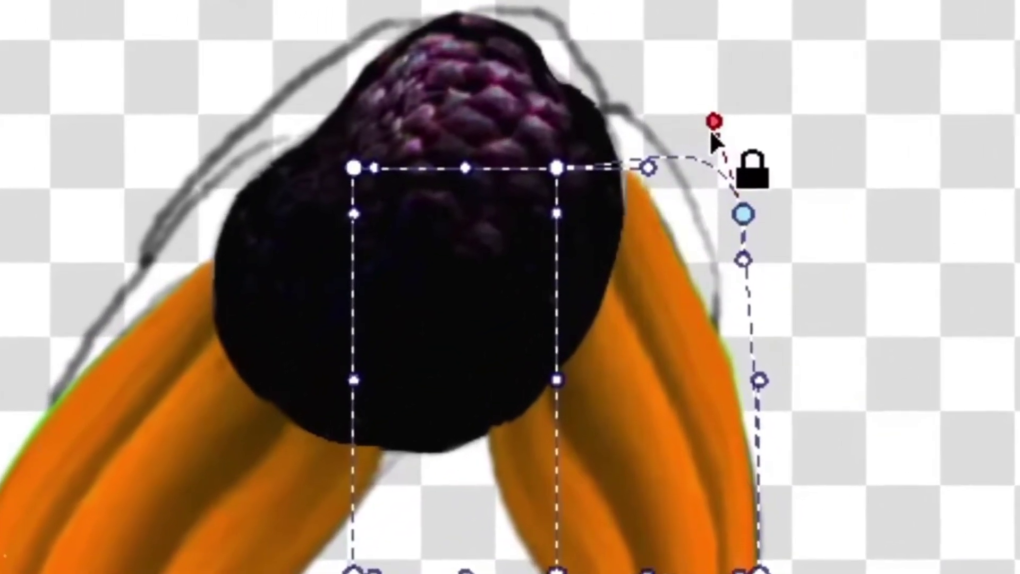
drag(761, 371, 787, 388)
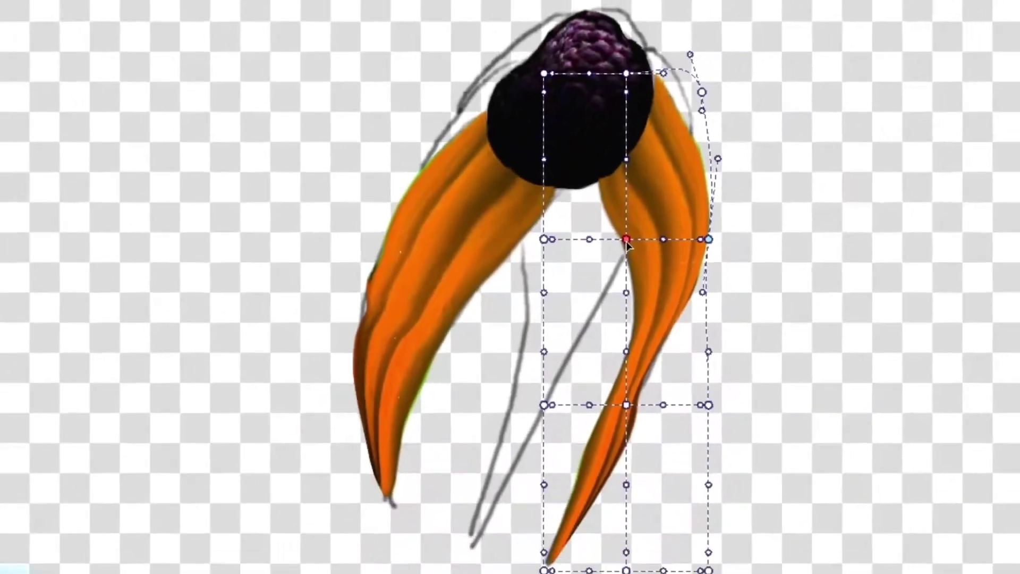
mouse_move(626, 239)
mouse_down()
mouse_move(665, 220)
mouse_move(619, 236)
mouse_up()
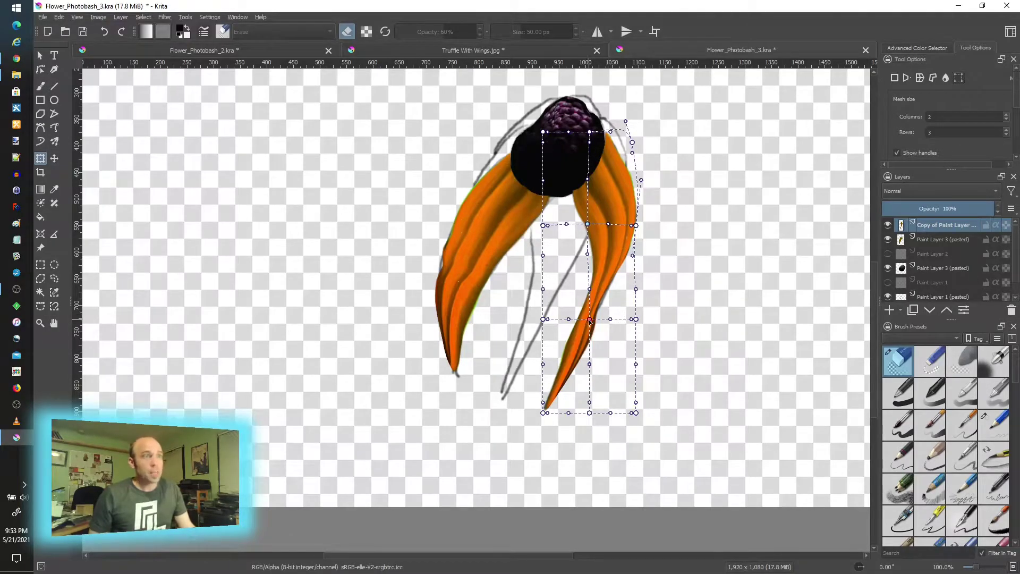
mouse_move(589, 318)
mouse_down()
mouse_move(606, 317)
mouse_move(596, 311)
mouse_up()
drag(587, 225, 590, 229)
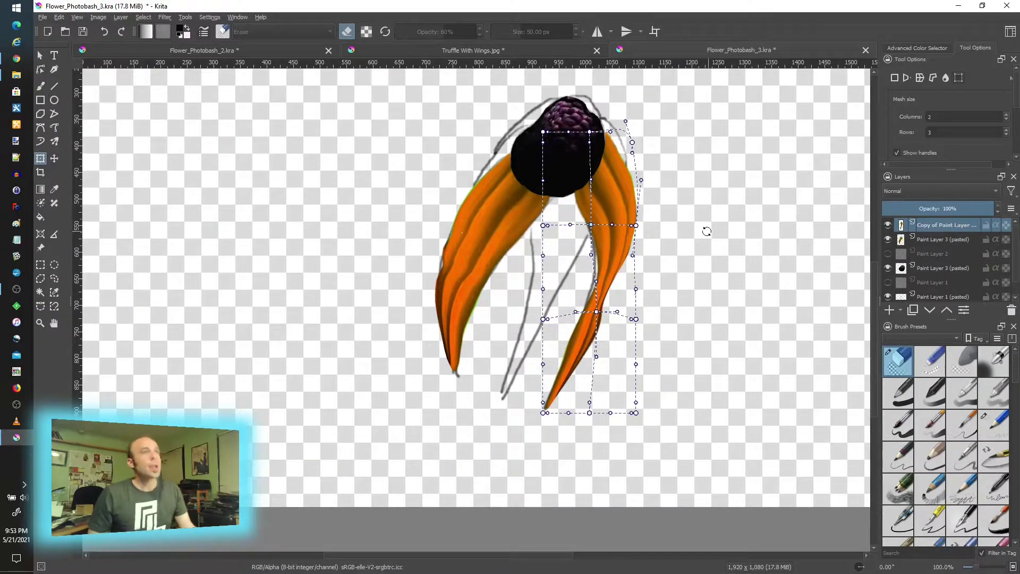
key(Return)
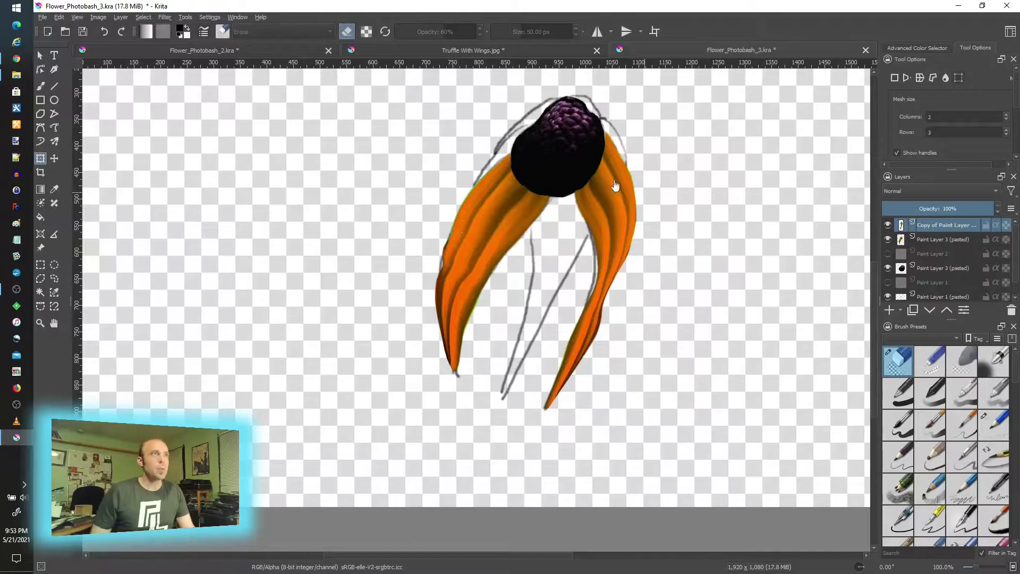
- Examine the source flower photo and inspect the flower centre up close in the composite
click(490, 48)
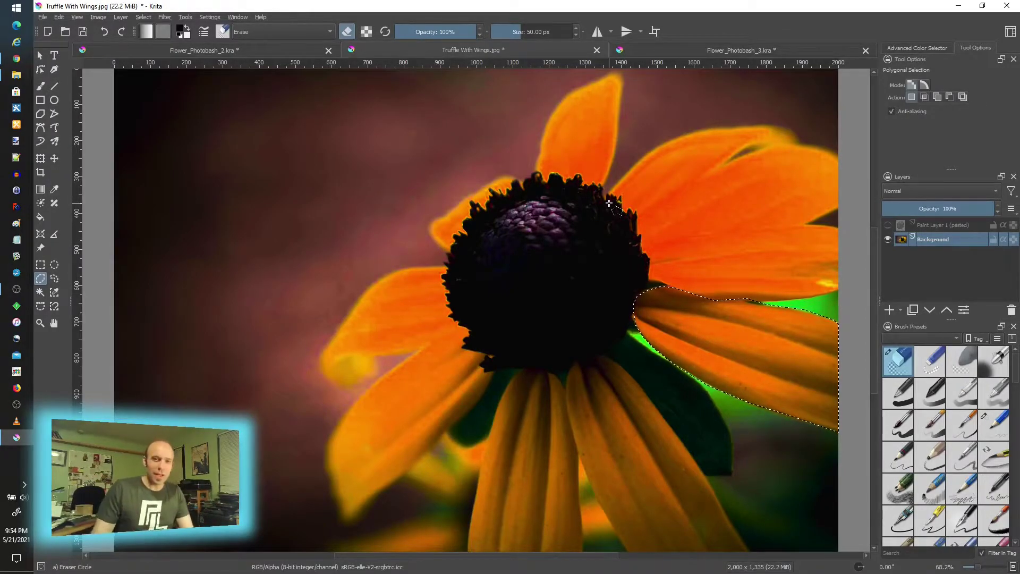
click(697, 49)
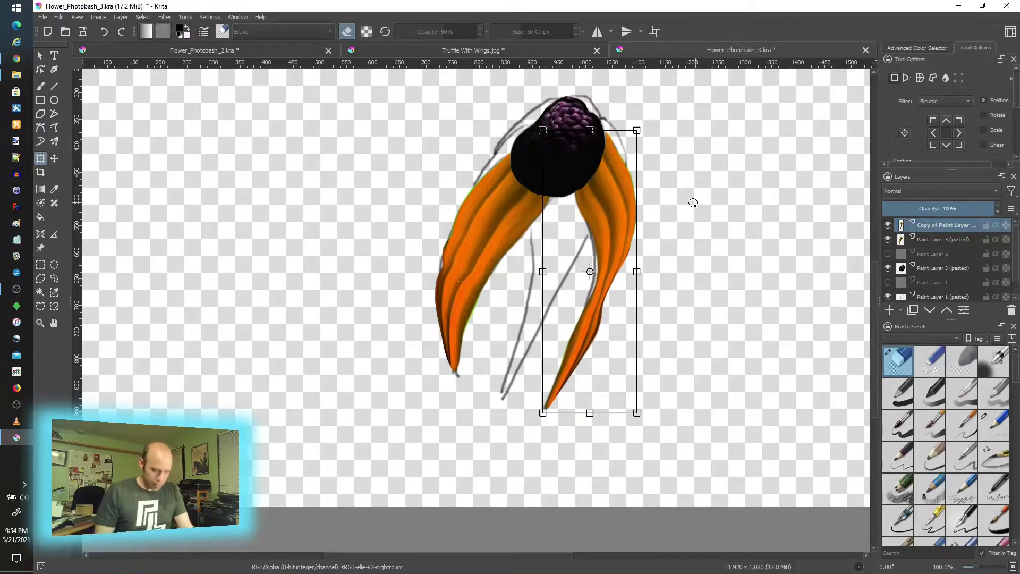
key(Return)
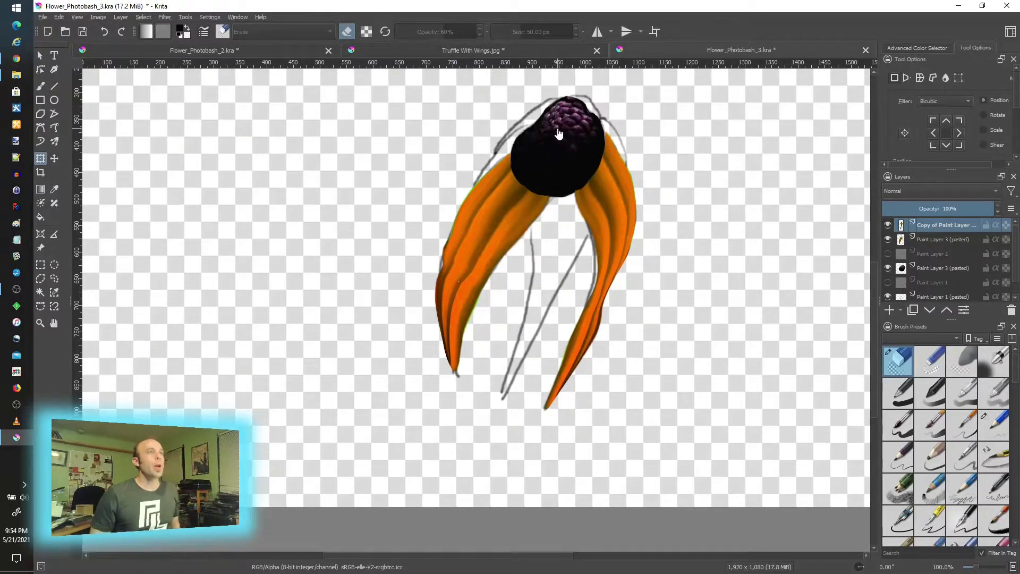
scroll(566, 139, up, 4)
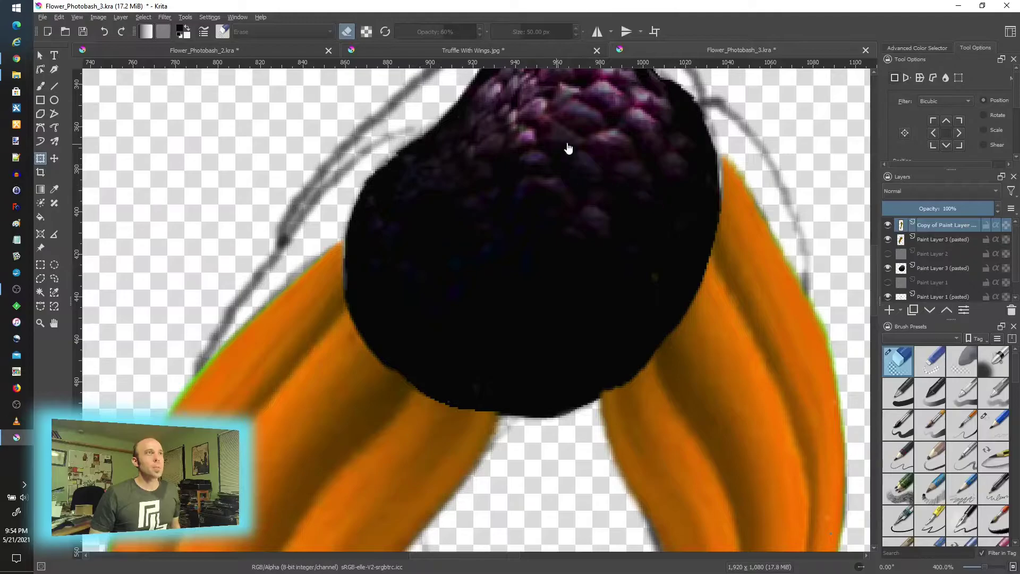
scroll(574, 144, down, 3)
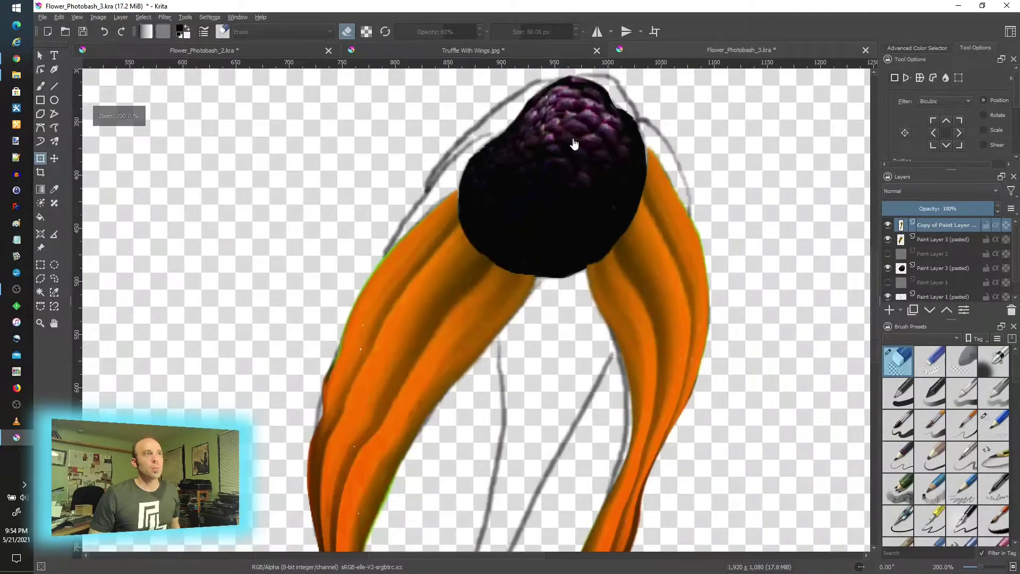
scroll(573, 143, up, 1)
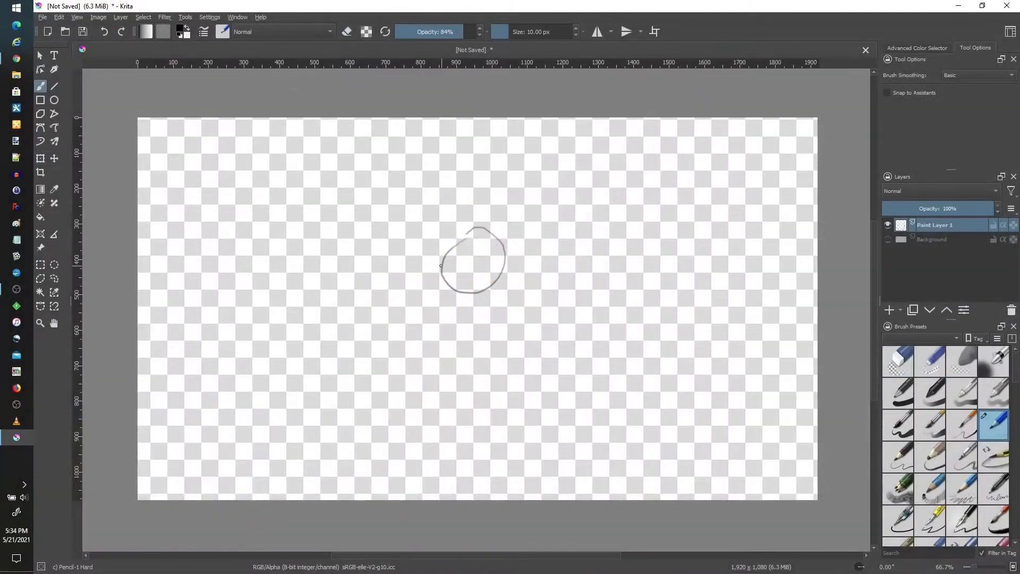
- Sketch left, middle and right drooping petals below the circle, plus a curved outline along its upper left side
drag(441, 266, 405, 412)
mouse_move(470, 294)
mouse_down()
mouse_move(407, 410)
mouse_move(464, 434)
mouse_up()
drag(506, 254, 466, 433)
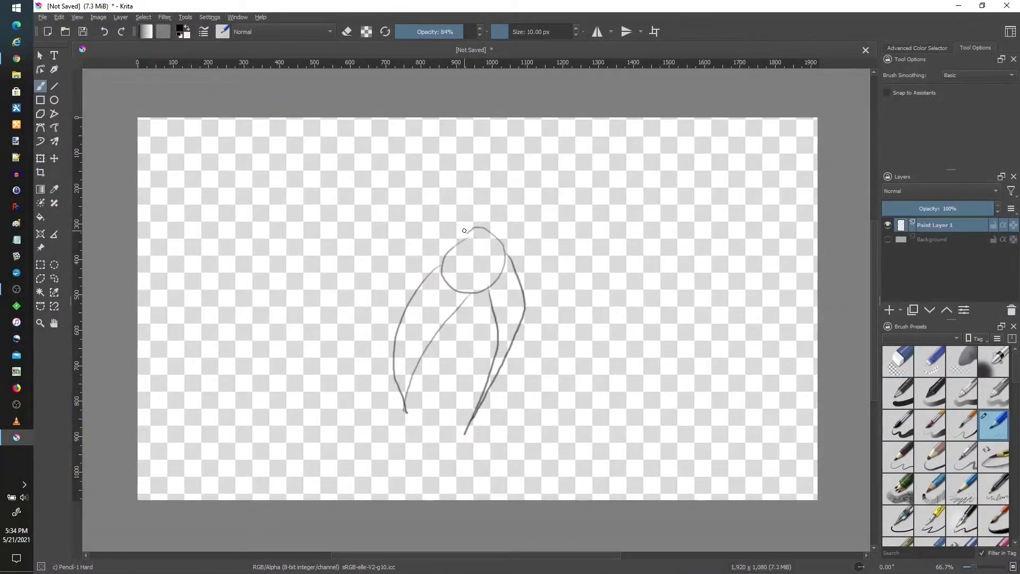
drag(473, 228, 417, 288)
drag(457, 313, 436, 428)
drag(493, 320, 442, 421)
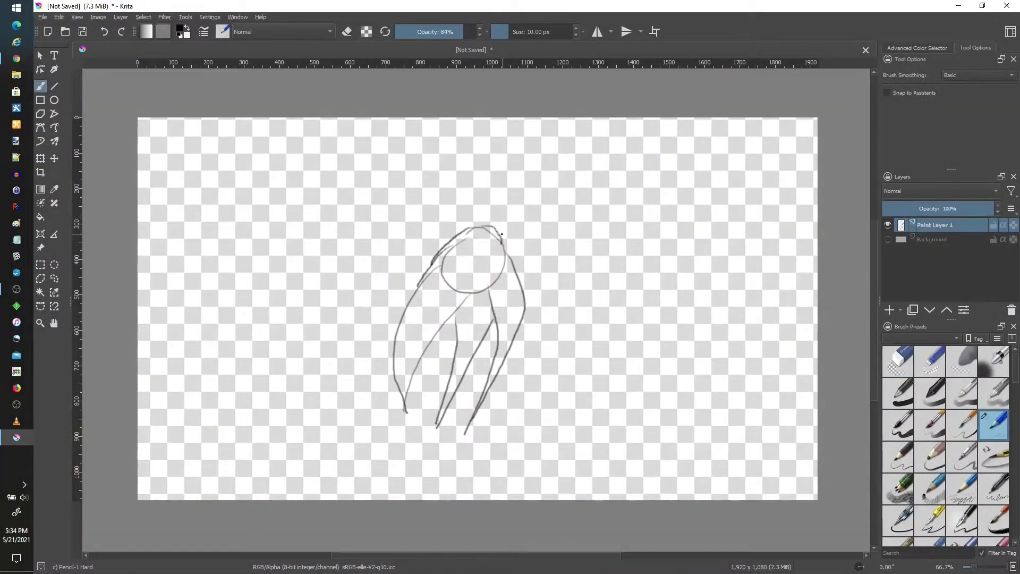
- Save the sketch as Flower_Photobash_2.kra
click(42, 17)
click(62, 75)
click(158, 103)
click(160, 212)
key(BackSpace)
text(2)
key(Return)
- Bring in the Truffle With Wings photo and outline its dark flower centre with the polygonal selection
key(super+e)
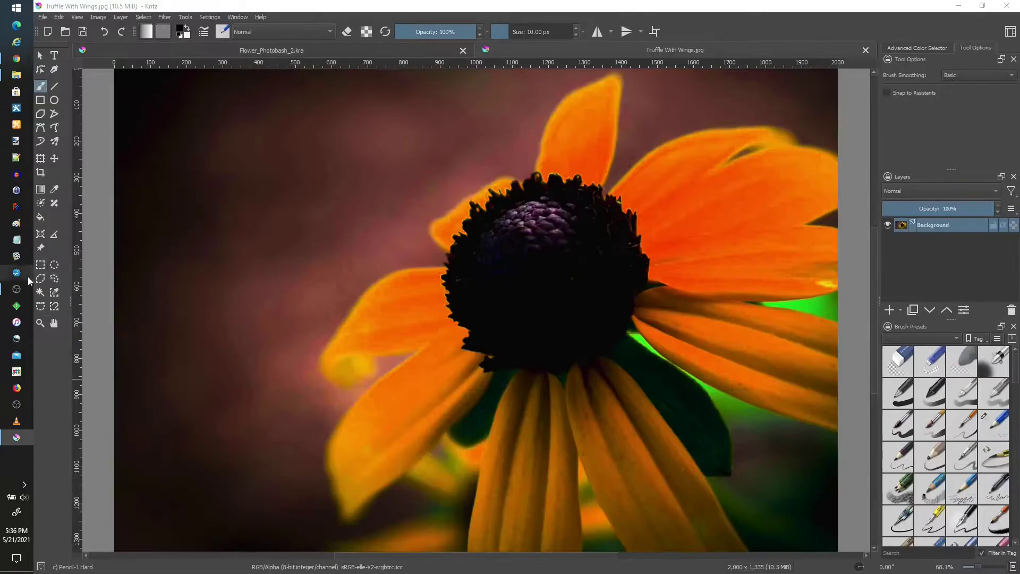
click(40, 278)
mouse_move(498, 214)
mouse_down()
mouse_move(474, 235)
mouse_move(484, 329)
mouse_move(549, 333)
mouse_move(603, 273)
mouse_move(557, 205)
mouse_move(519, 234)
mouse_up()
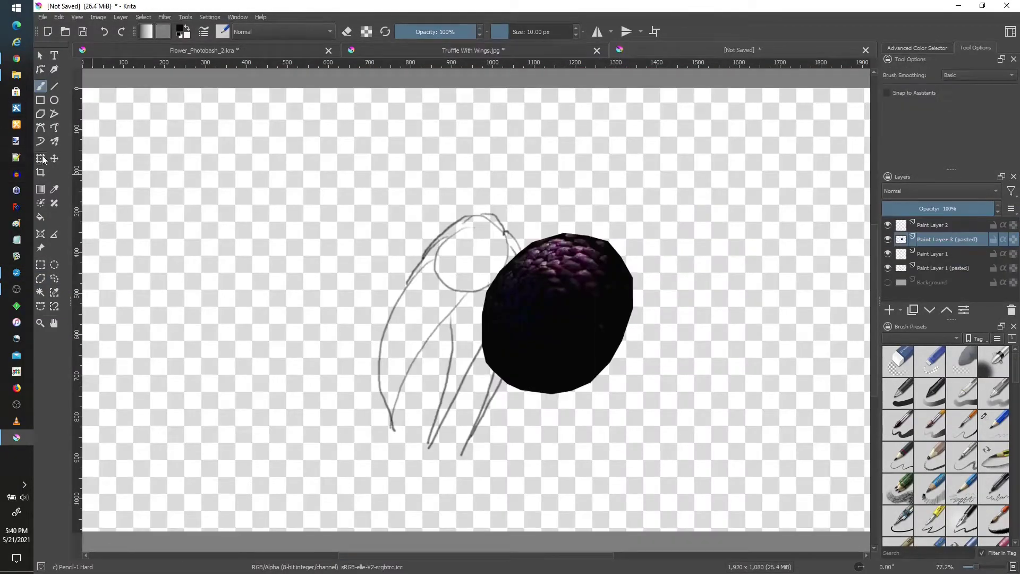
- Move and scale down the pasted flower centre to fit the sketched circle, and apply the transform
click(41, 158)
drag(557, 313, 481, 254)
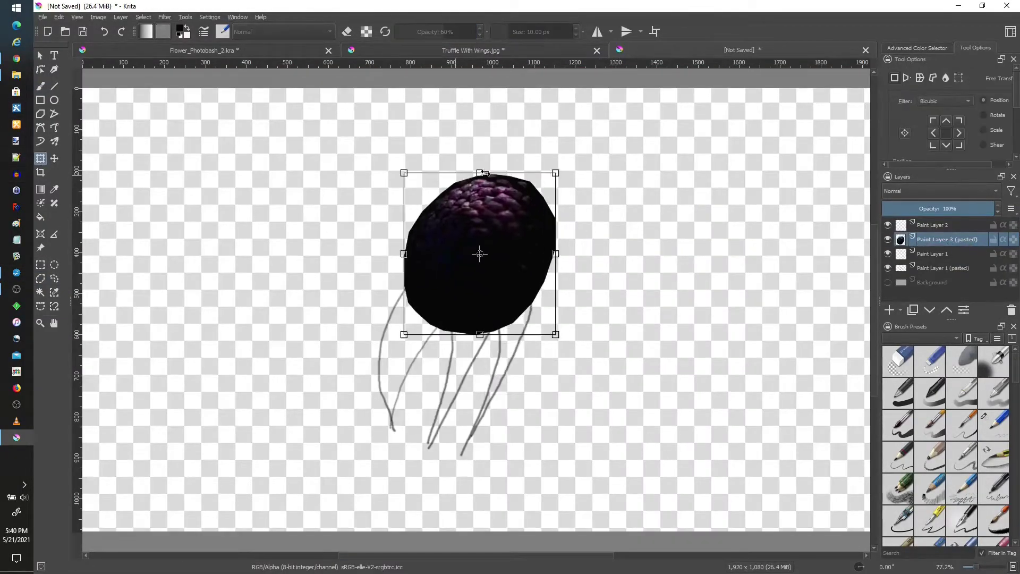
drag(405, 173, 460, 233)
drag(537, 289, 510, 272)
drag(529, 318, 512, 301)
key(Return)
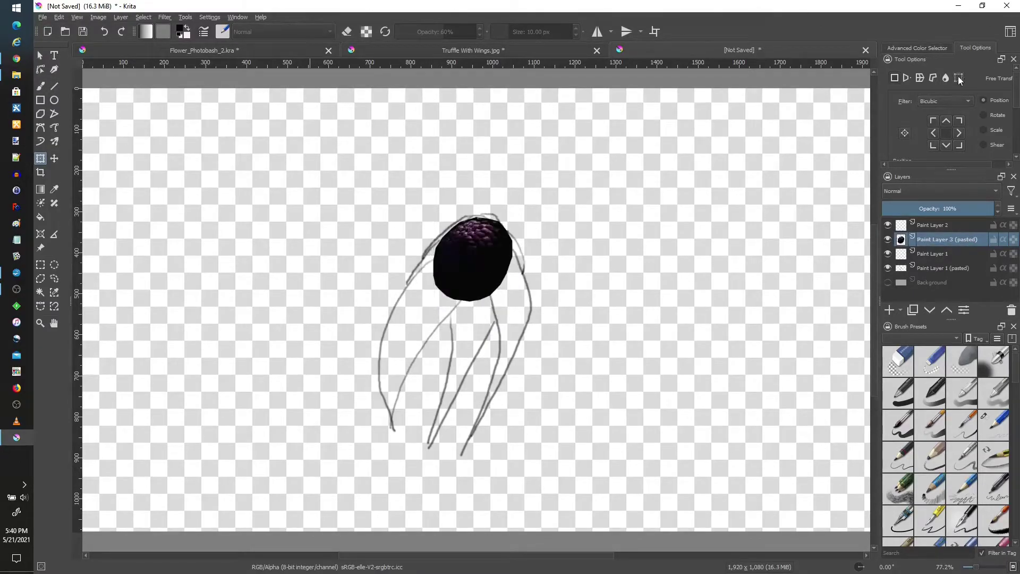
- Start a mesh transform with a finer grid on the flower centre and pull its upper and left nodes towards the sketch outline
click(957, 78)
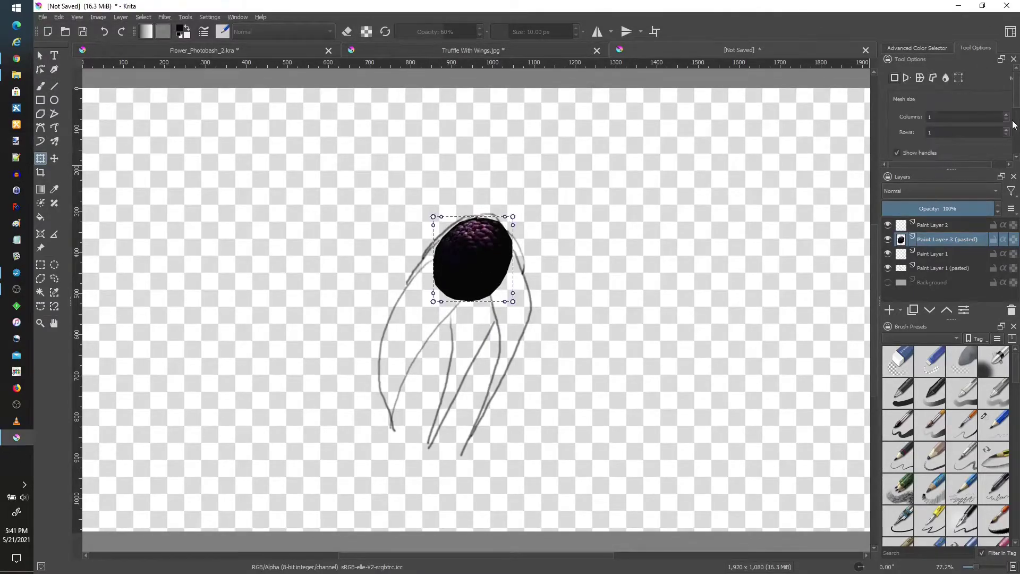
click(1006, 134)
key(ctrl+plus)
key(ctrl+plus)
key(ctrl+plus)
drag(380, 172, 409, 287)
drag(395, 239, 407, 247)
drag(446, 184, 452, 178)
drag(447, 238, 399, 242)
drag(405, 242, 410, 225)
drag(498, 183, 521, 173)
drag(452, 178, 452, 188)
drag(550, 184, 553, 196)
- Pull in the mesh nodes along the flower centre's right side and lower edge to match the sketched circle, and apply the transform
drag(578, 195, 587, 241)
drag(601, 293, 591, 296)
drag(601, 348, 571, 339)
drag(550, 403, 521, 372)
drag(601, 403, 569, 375)
drag(550, 348, 576, 345)
drag(498, 404, 513, 383)
drag(521, 372, 526, 376)
drag(447, 404, 475, 381)
drag(395, 404, 421, 291)
key(Return)
- Choose the Clone Tool brush and cover the white specks in the flower centre's lower part with dark texture
scroll(485, 269, up, 1)
click(40, 85)
scroll(969, 377, down, 5)
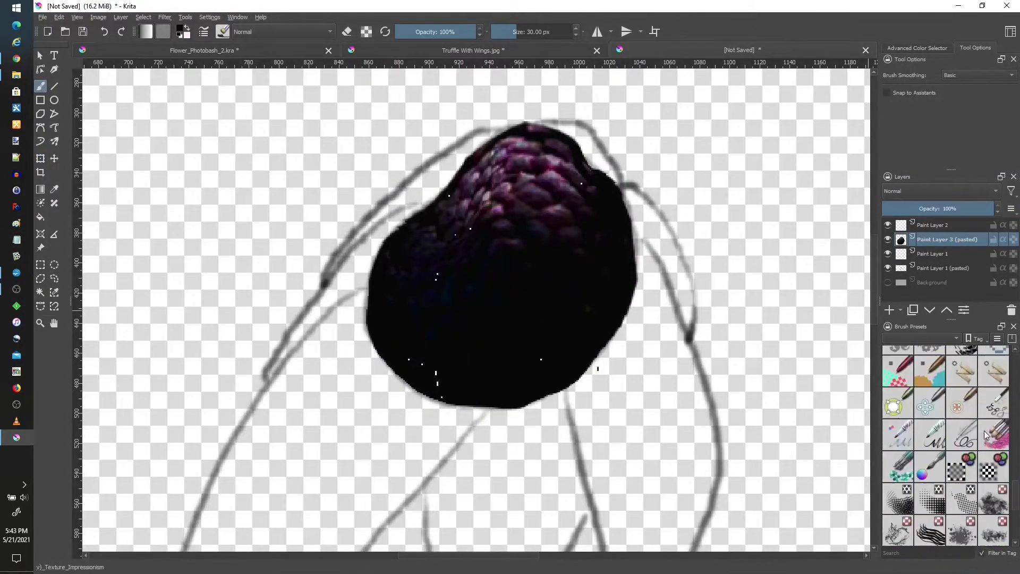
click(962, 372)
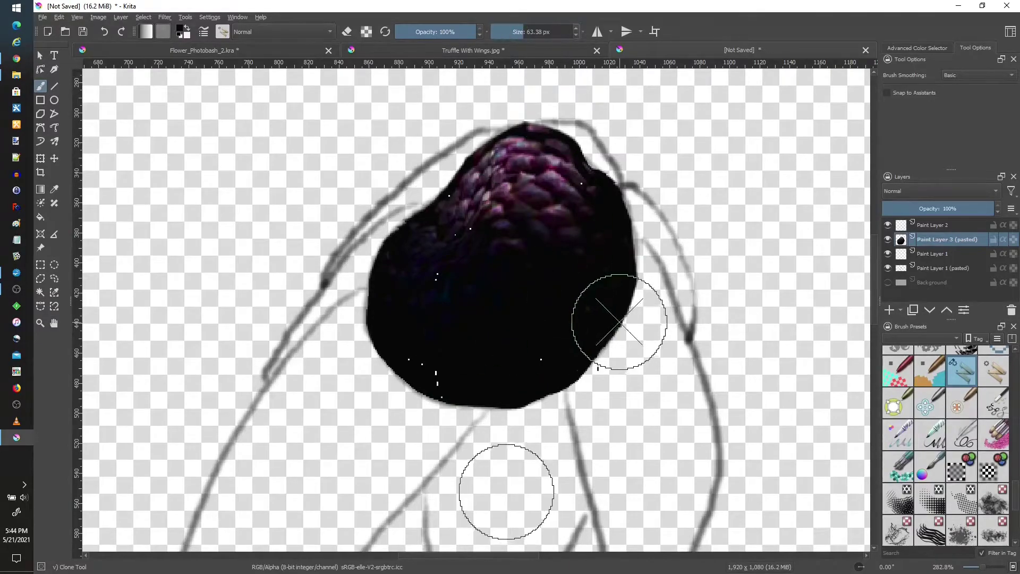
click(469, 34)
ctrl+click(584, 299)
click(536, 356)
ctrl+click(538, 313)
click(435, 277)
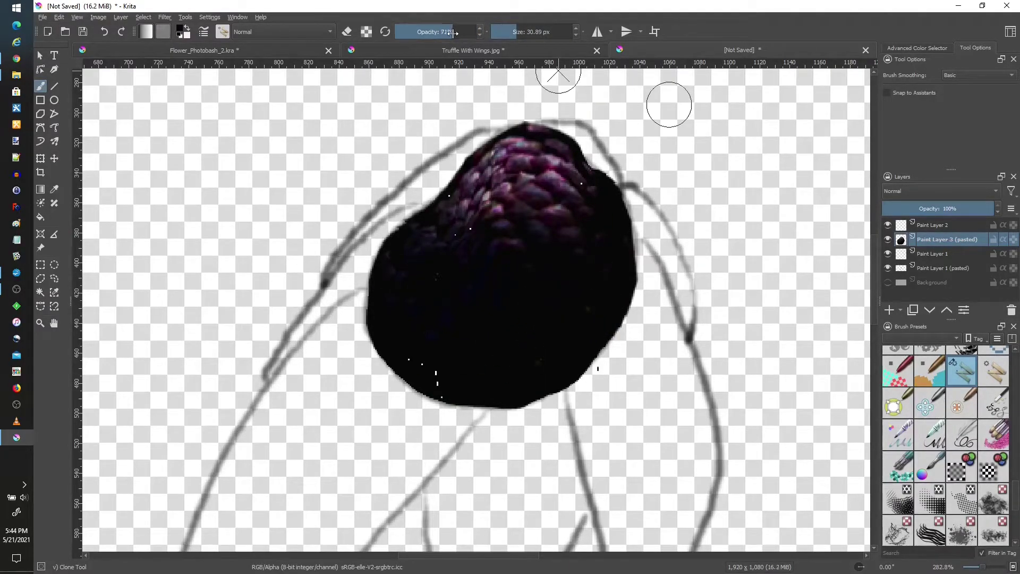
ctrl+click(504, 336)
click(427, 359)
drag(427, 360, 444, 381)
- Clone texture over the remaining white specks in the upper and left parts of the flower centre
ctrl+click(441, 226)
ctrl+click(428, 250)
click(454, 229)
ctrl+click(422, 232)
click(447, 190)
drag(469, 208, 517, 234)
ctrl+click(453, 207)
click(468, 220)
click(589, 210)
click(576, 187)
ctrl+click(521, 273)
- Adjust the clone brush opacity and extend the purple seed texture over the middle and right of the flower centre
click(443, 32)
ctrl+click(497, 180)
drag(466, 212, 468, 242)
ctrl+click(555, 214)
drag(602, 223, 544, 266)
ctrl+click(493, 211)
click(446, 242)
- Compare the centre with its cut-out in the source document and set the eraser's opacity to 78%
click(350, 49)
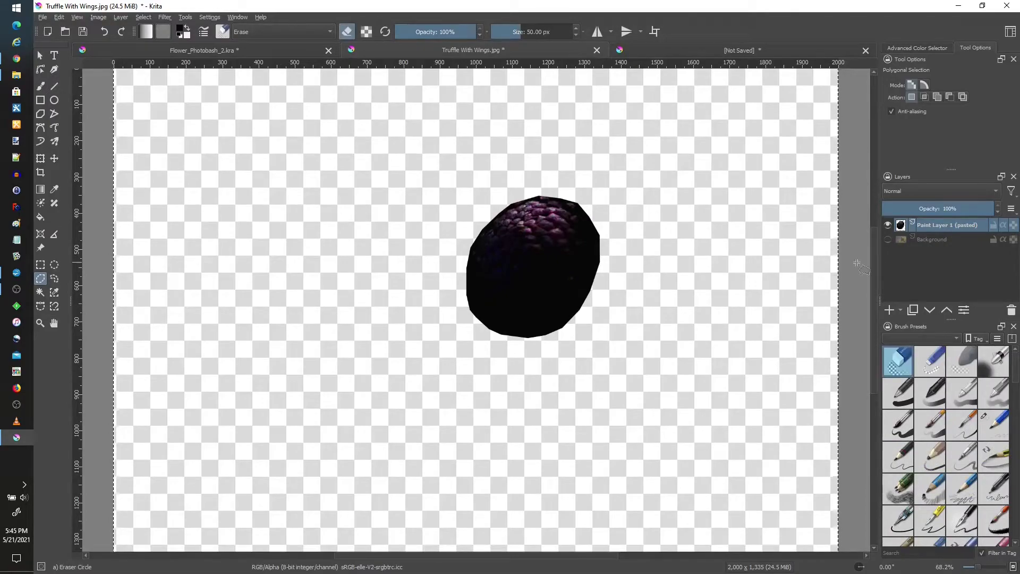
click(717, 54)
click(472, 50)
click(687, 50)
click(458, 31)
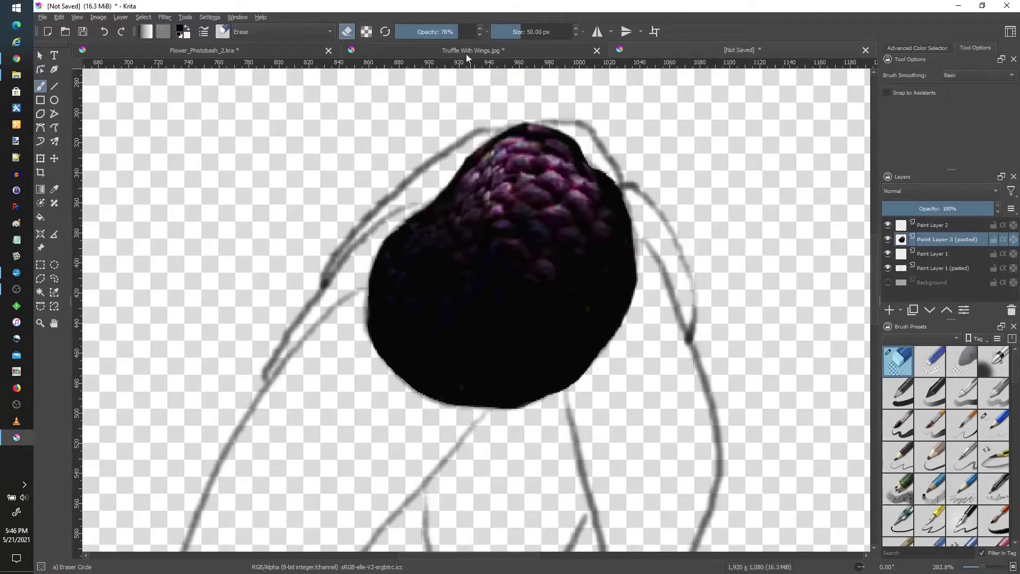
- Save the composite as Flower_Photobash_3.kra
click(43, 17)
click(60, 74)
click(223, 104)
click(169, 212)
key(BackSpace)
text(3)
click(368, 248)
- Outline the orange petal at the flower's lower right in Truffle With Wings.jpg with the polygonal selection
click(494, 51)
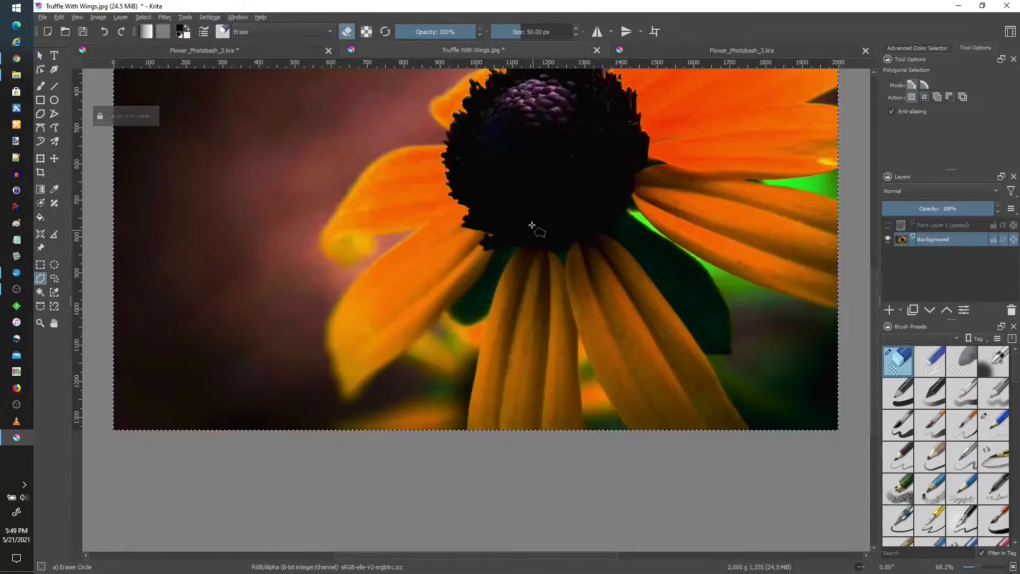
click(633, 188)
click(652, 218)
click(689, 255)
click(749, 281)
click(838, 310)
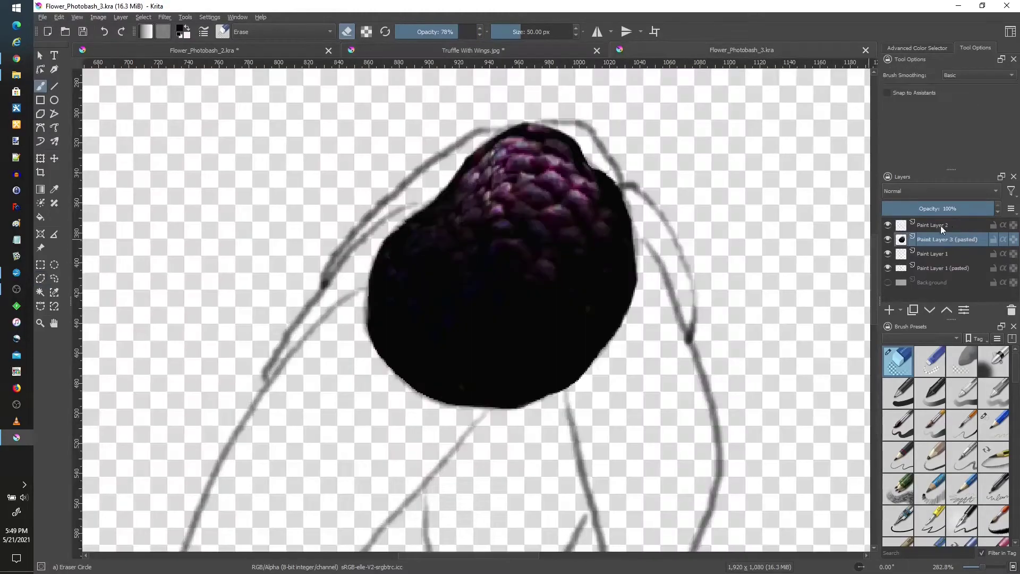
- Move the pasted orange petal next to the flower centre in the composite
scroll(647, 189, down, 2)
click(40, 158)
drag(744, 441, 609, 352)
drag(731, 436, 627, 478)
click(907, 78)
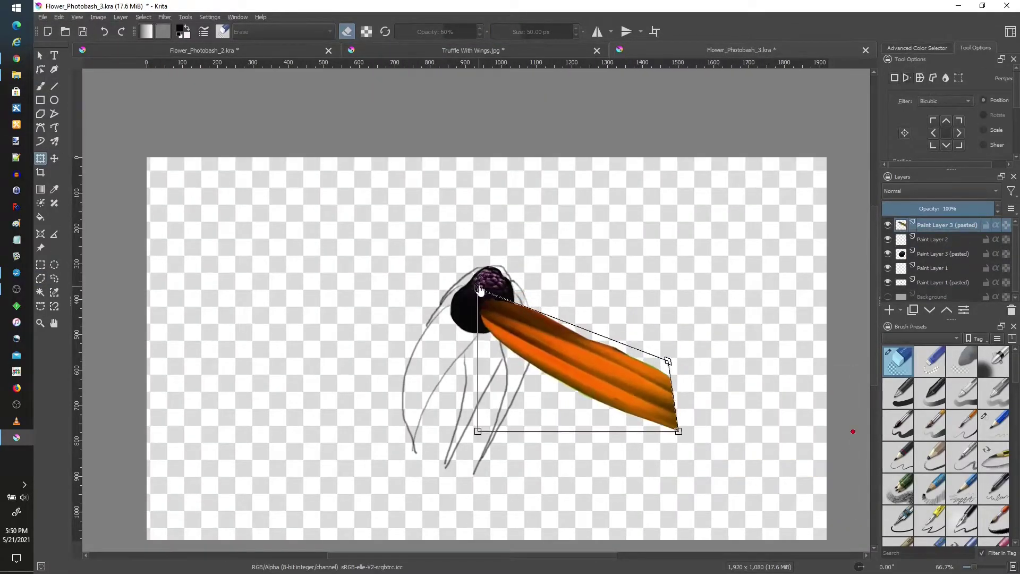
drag(480, 290, 504, 211)
key(ctrl+z)
key(ctrl+z)
- Reshape the orange petal with a perspective transform of its four corners, and undo the last corner adjustments
click(513, 304)
drag(513, 303, 512, 253)
drag(744, 302, 733, 384)
drag(513, 406, 544, 447)
drag(743, 407, 733, 388)
drag(514, 253, 517, 275)
drag(733, 382, 725, 371)
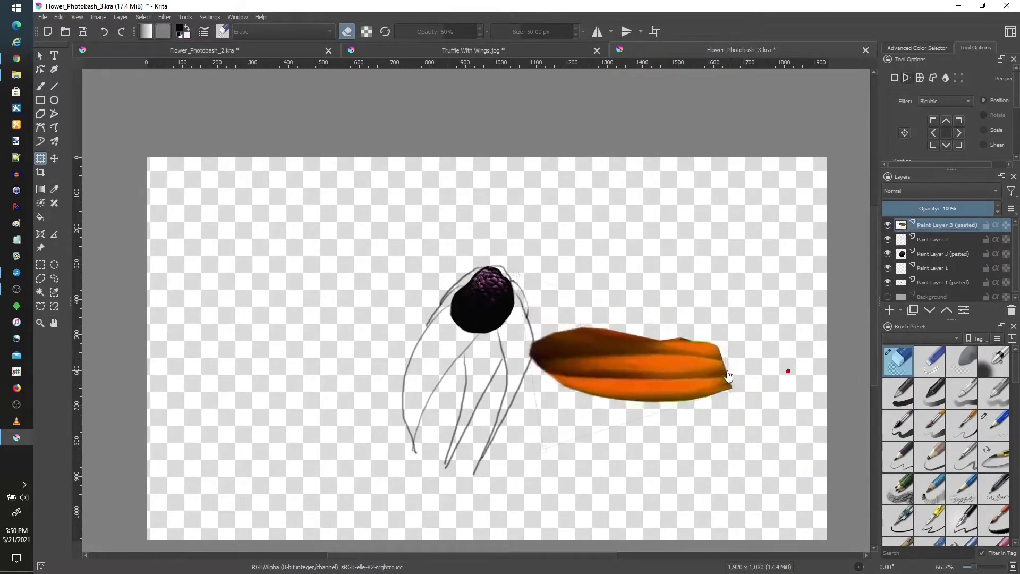
key(ctrl+z)
key(ctrl+z)
key(ctrl+z)
key(ctrl+z)
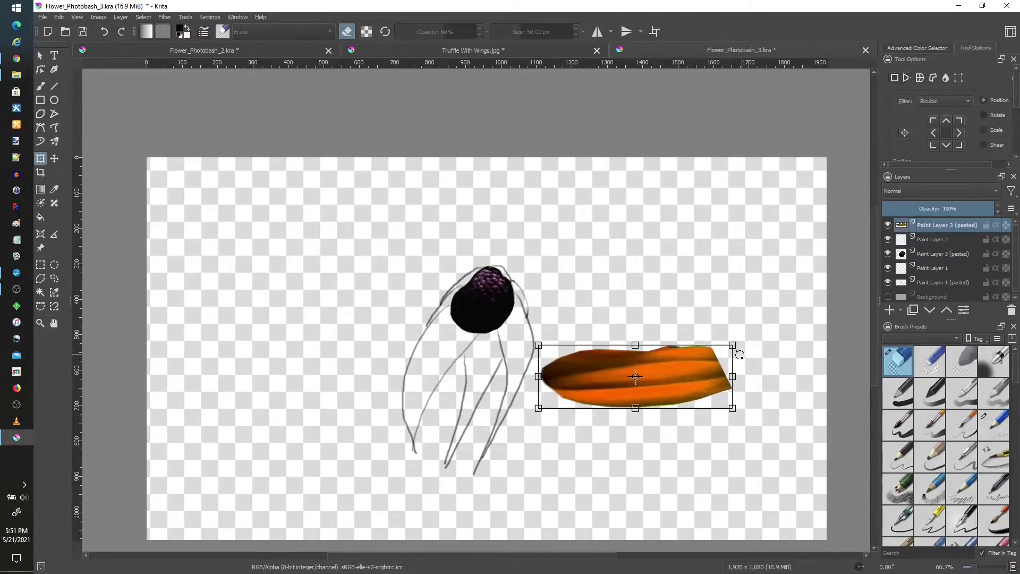
- Narrow the petal's dark inner end and widen its cut-off end with a perspective transform, and apply it
drag(538, 345, 552, 382)
drag(733, 345, 750, 299)
drag(547, 385, 540, 419)
key(Return)
- Rotate and move the petal over the left sketched petal with a free transform, and set its layer opacity to 89%
click(895, 79)
drag(668, 364, 451, 362)
drag(531, 372, 495, 290)
mouse_move(485, 312)
mouse_down()
mouse_move(524, 282)
mouse_move(499, 309)
mouse_up()
key(Return)
drag(958, 208, 981, 207)
- Start a mesh transform with 3 columns and 3 rows on the petal and bend its upper end to meet the flower centre
scroll(481, 341, up, 3)
drag(485, 414, 579, 320)
click(958, 77)
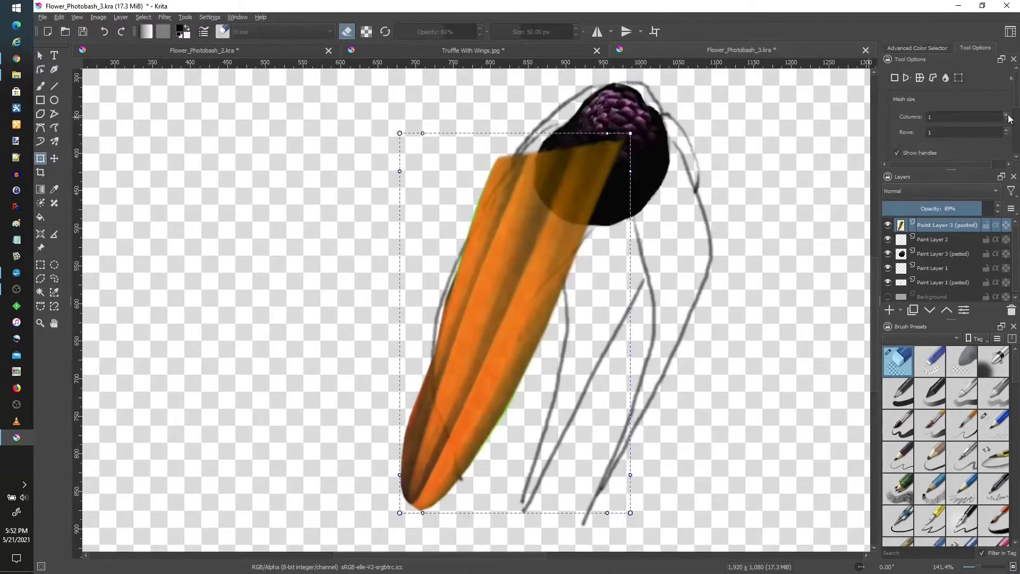
click(1005, 114)
drag(553, 133, 562, 209)
drag(477, 134, 534, 121)
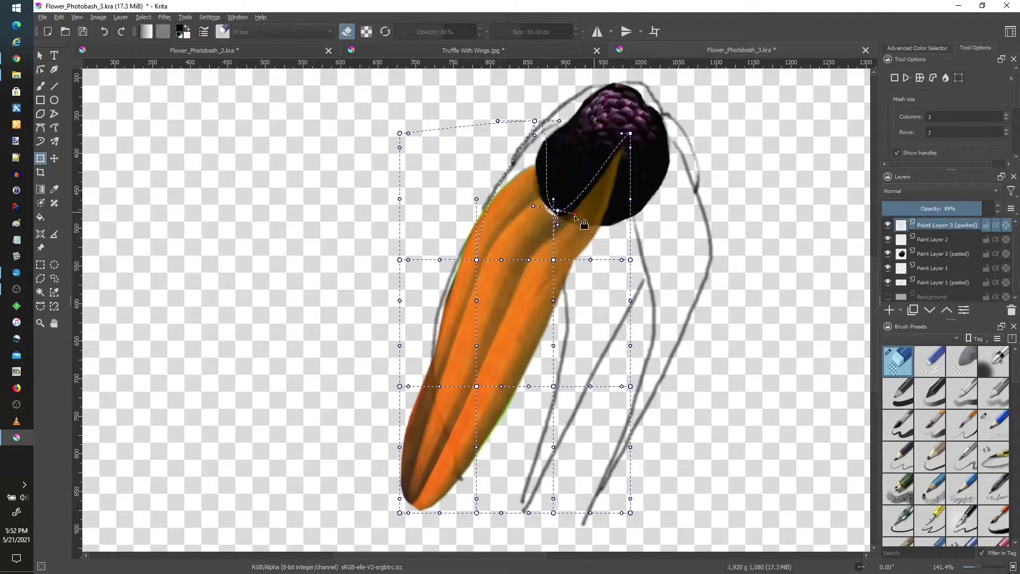
drag(565, 223, 553, 207)
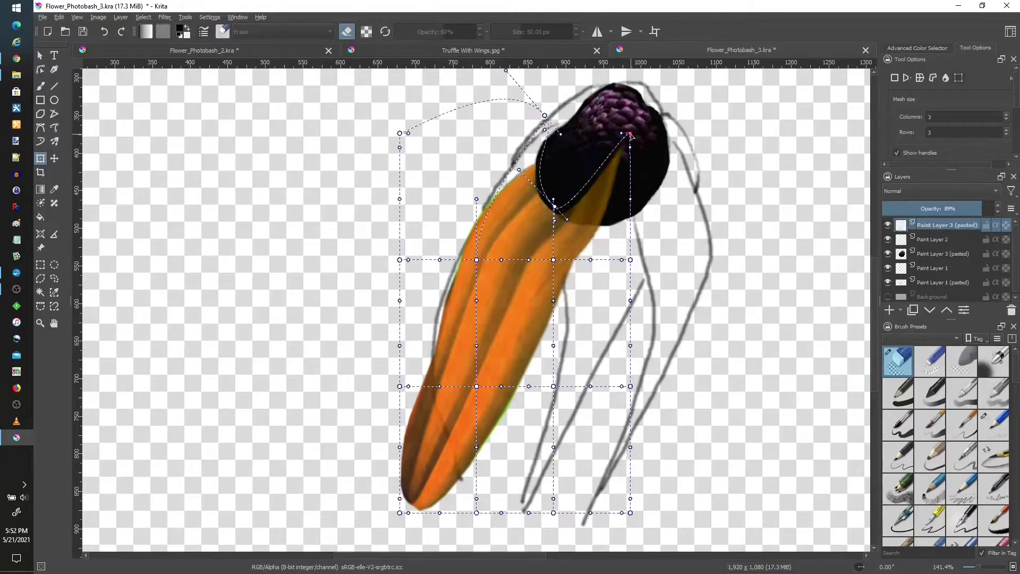
drag(630, 135, 579, 243)
- Bend the petal's outer edge and lower tip inward with the mesh points to match the sketched outline
drag(476, 259, 461, 276)
drag(399, 385, 406, 362)
drag(400, 512, 445, 470)
drag(406, 361, 415, 342)
drag(475, 512, 483, 480)
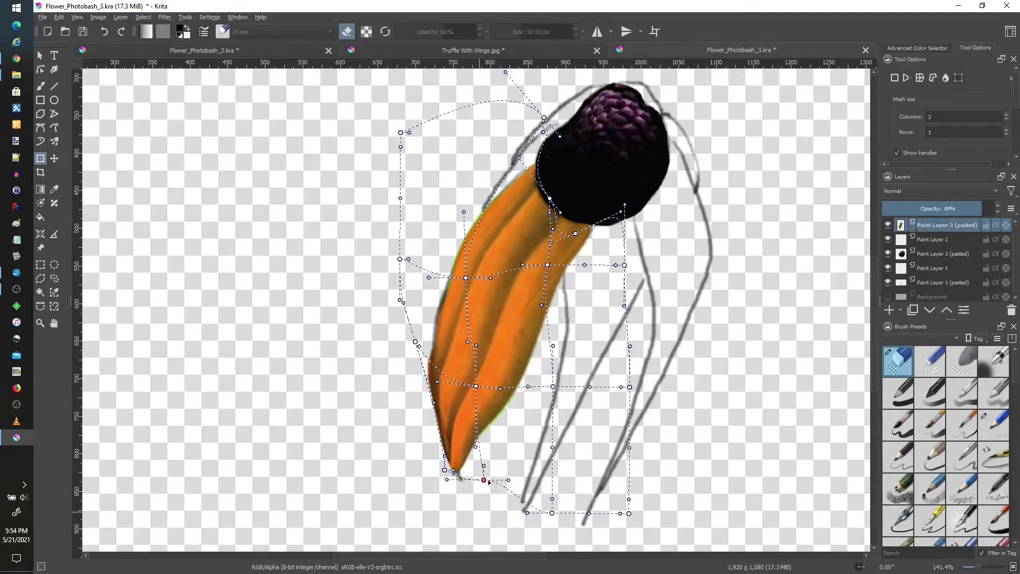
- Narrow and curve the lower half of the petal with the mesh points, and apply the transform
drag(553, 386, 518, 357)
drag(476, 388, 468, 346)
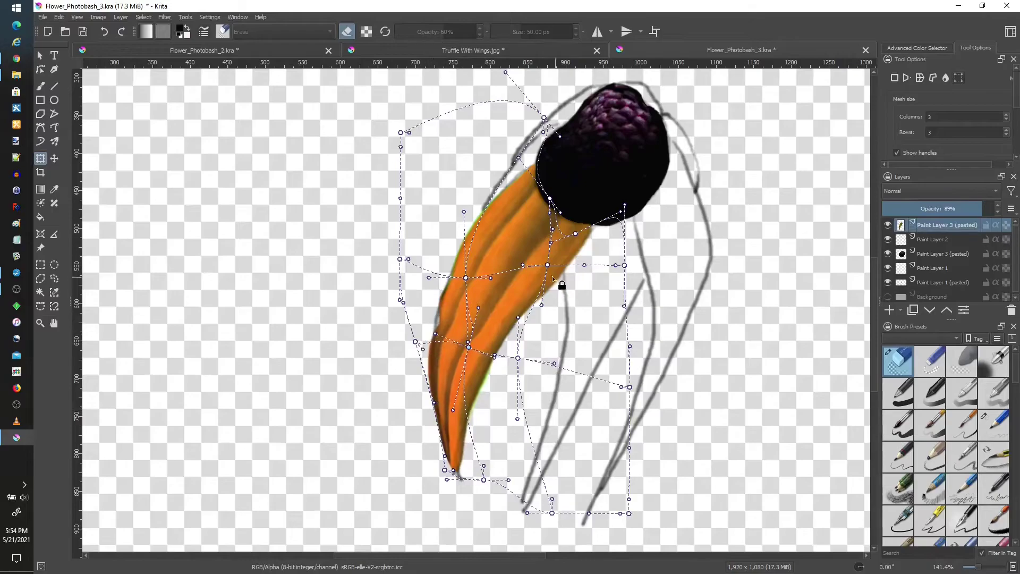
key(Return)
- Duplicate the petal layer, then flip the copy horizontally and stretch and place it on the flower centre's right side with a free transform
key(ctrl+j)
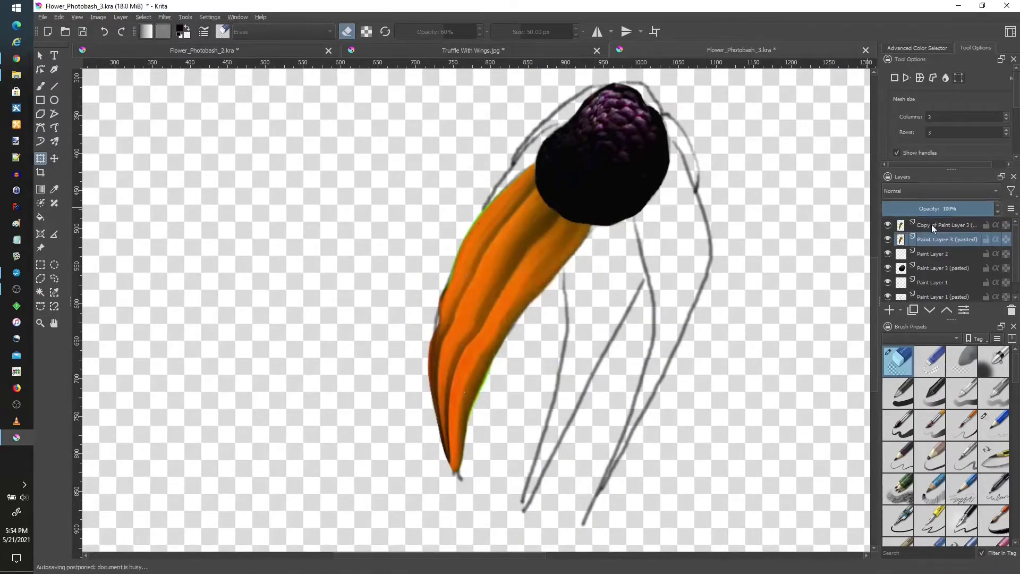
click(931, 229)
drag(429, 314, 558, 312)
key(ctrl+z)
click(894, 77)
drag(501, 257, 678, 257)
drag(605, 316, 850, 316)
drag(813, 254, 686, 241)
drag(719, 304, 747, 304)
drag(738, 249, 724, 242)
drag(673, 453, 672, 526)
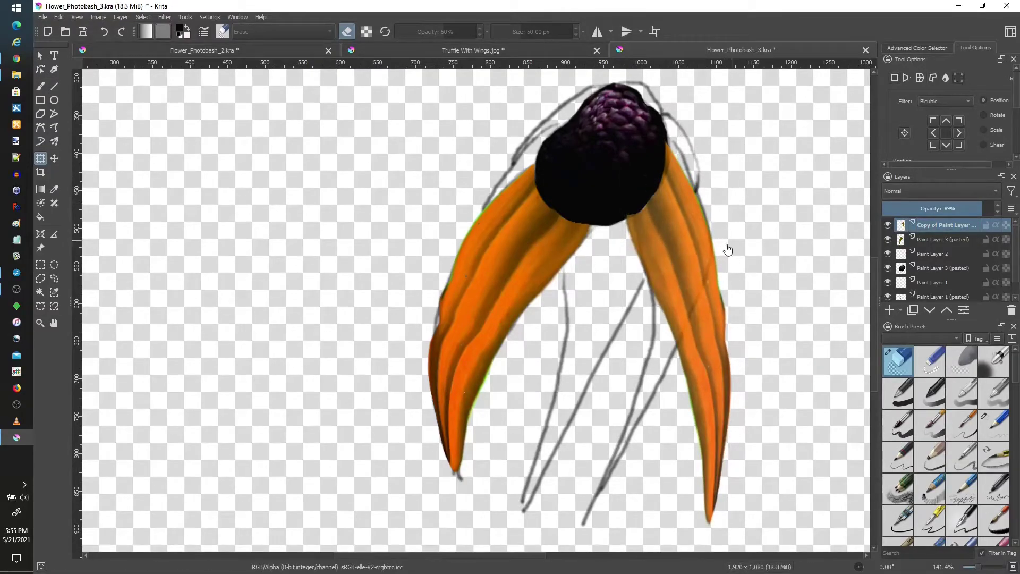
- Start a mesh transform on the copied petal and bend its upper part and inner edge toward the right sketched petal
click(958, 78)
drag(667, 137, 674, 125)
drag(695, 217, 701, 196)
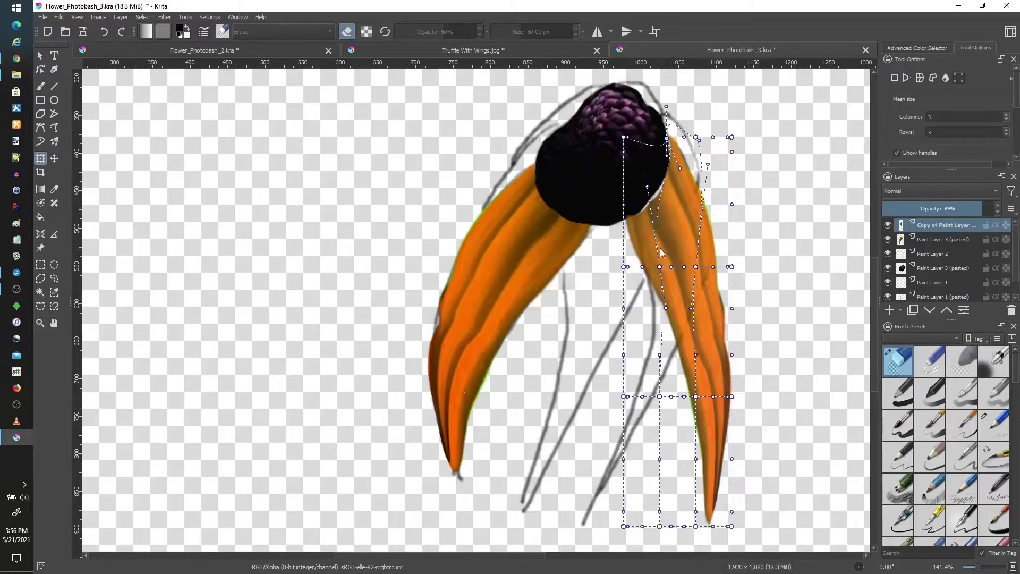
drag(676, 267, 676, 256)
drag(651, 401, 646, 410)
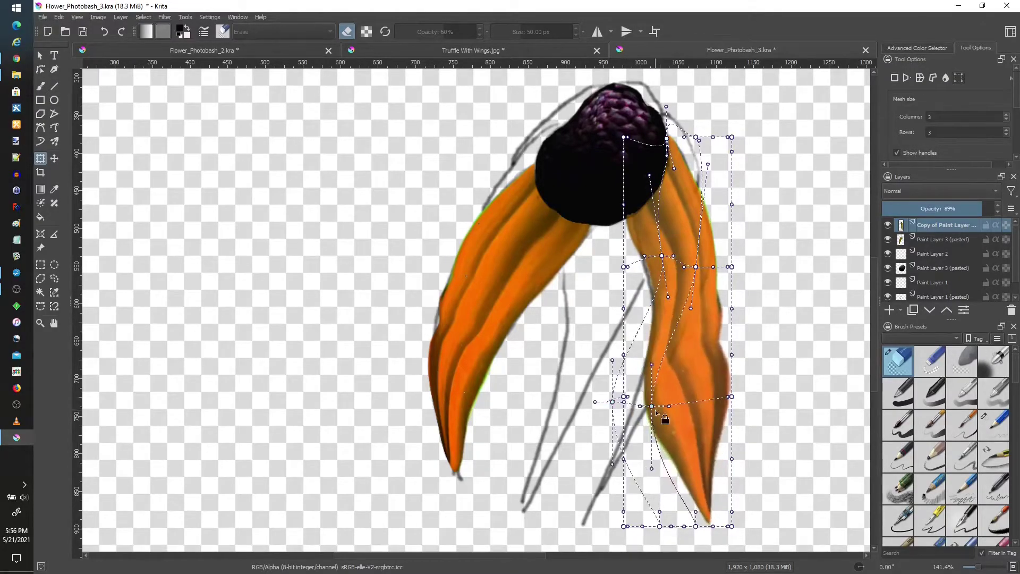
- Pull the lower end of the copied petal inward with the mesh points to reach the sketched petal's tip
drag(660, 525, 571, 516)
drag(623, 459, 588, 466)
drag(651, 406, 637, 401)
drag(695, 526, 527, 530)
drag(638, 360, 654, 363)
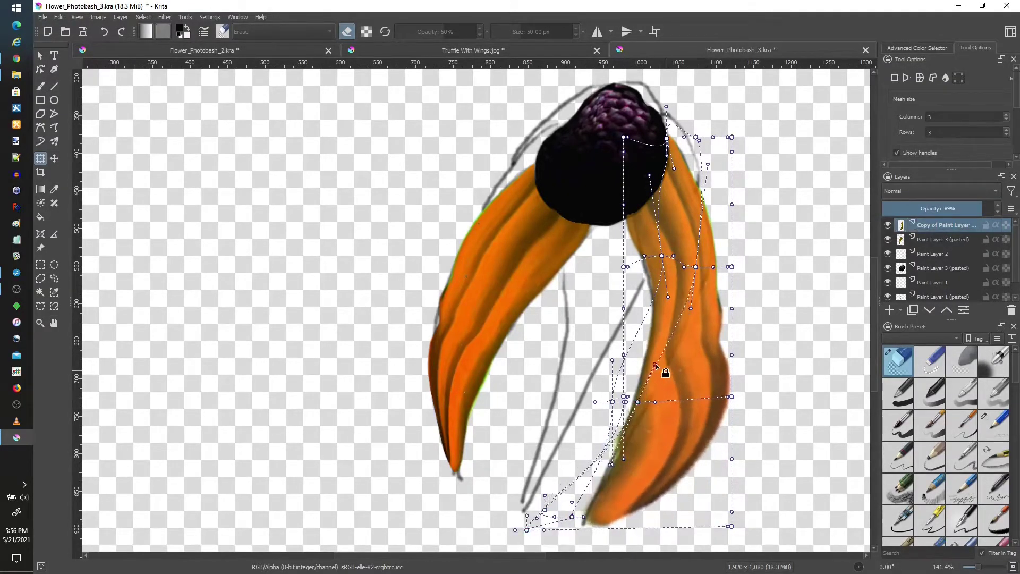
- Narrow the copied petal's lower end to a point and adjust its inner edge with the mesh points
drag(612, 460, 610, 465)
drag(731, 525, 642, 481)
drag(571, 516, 571, 504)
drag(526, 529, 553, 544)
drag(637, 401, 629, 402)
drag(646, 363, 652, 361)
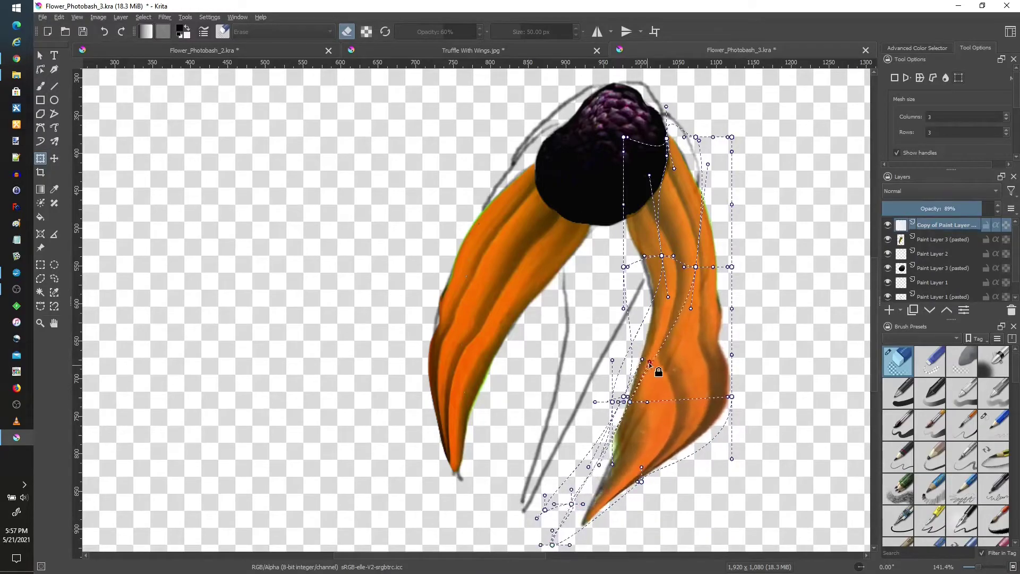
- Slim the middle of the copied petal to fit the sketched outline, and apply the mesh transform
mouse_move(612, 402)
mouse_down()
mouse_move(627, 402)
mouse_move(625, 411)
mouse_up()
drag(661, 256, 656, 258)
drag(731, 396, 656, 399)
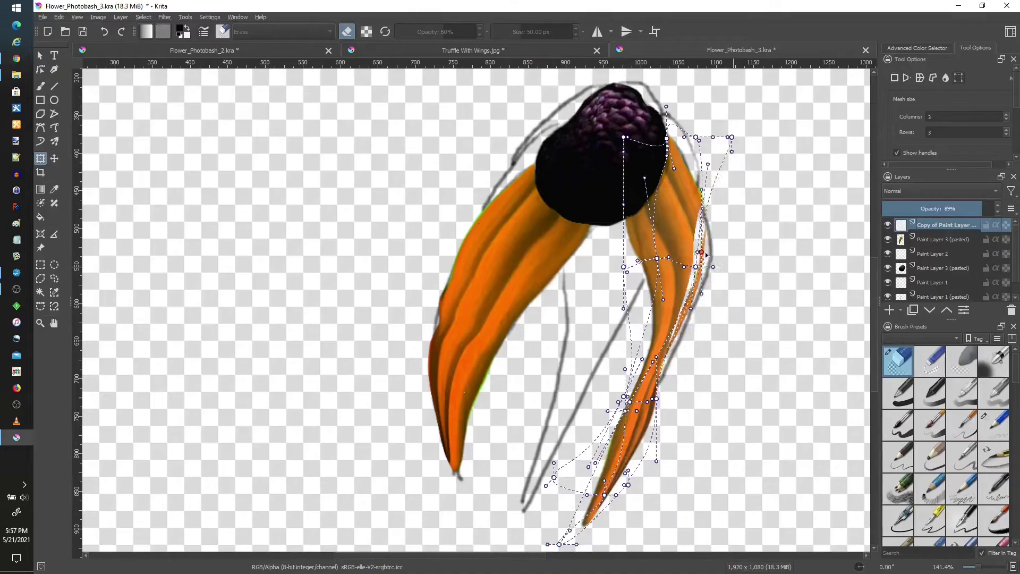
key(Return)
key(b)
scroll(600, 239, up, 2)
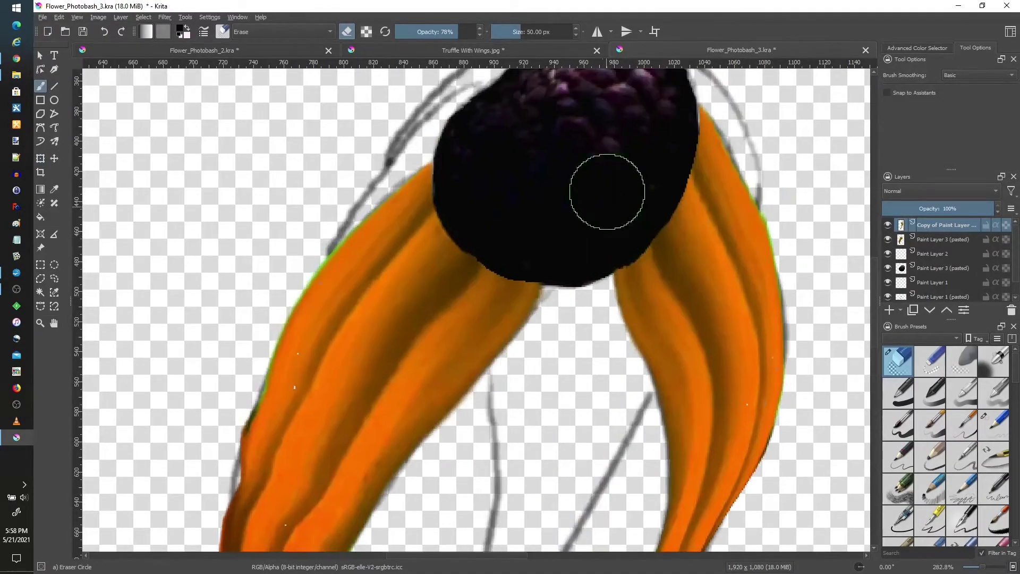
key(Page_Down)
click(922, 229)
key(ctrl+t)
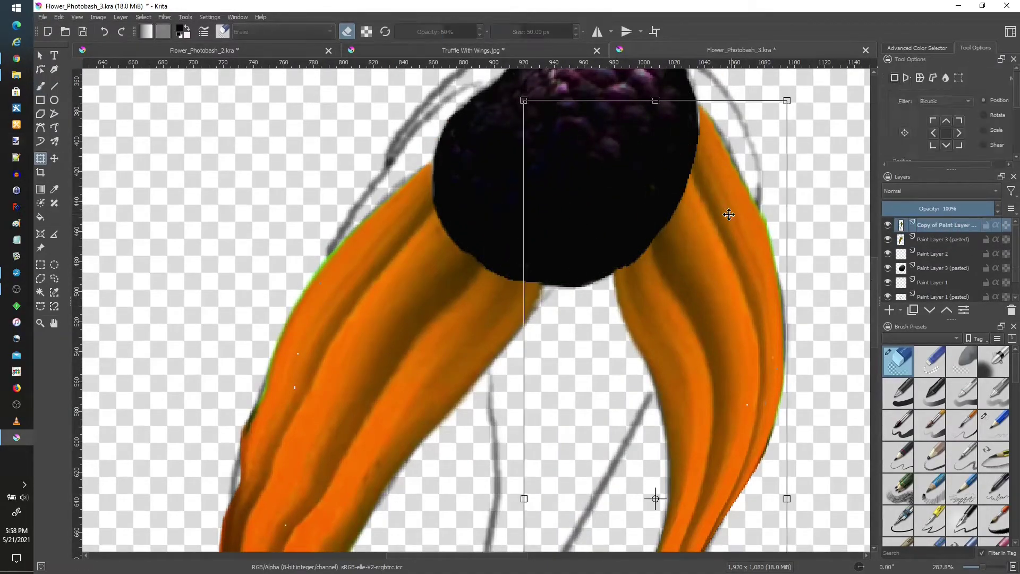
key(1)
click(903, 300)
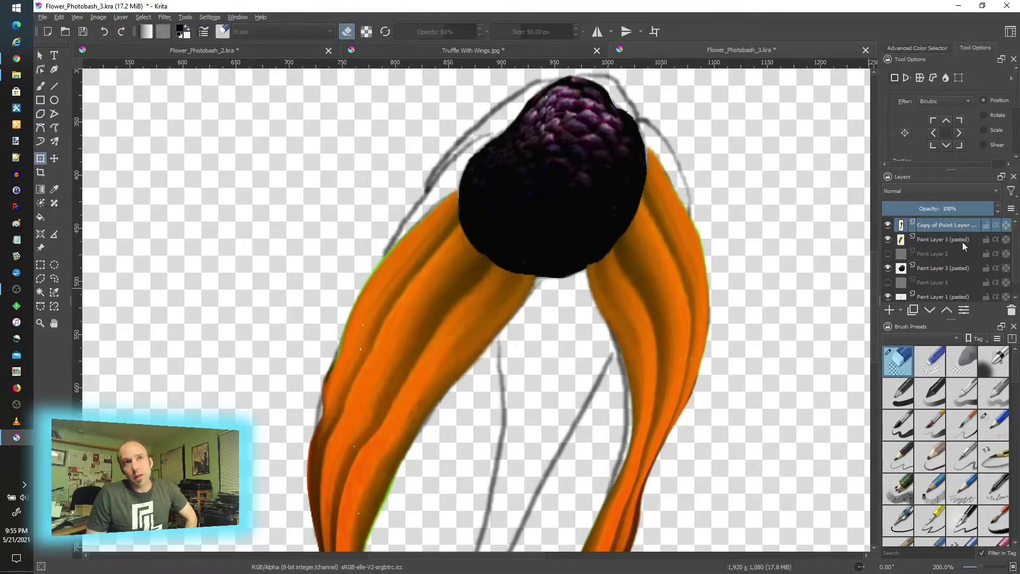
- Check the Krita Photobash Images entry in the configuration's Python Plugin Manager, and close the dialog without changes
mouse_move(928, 245)
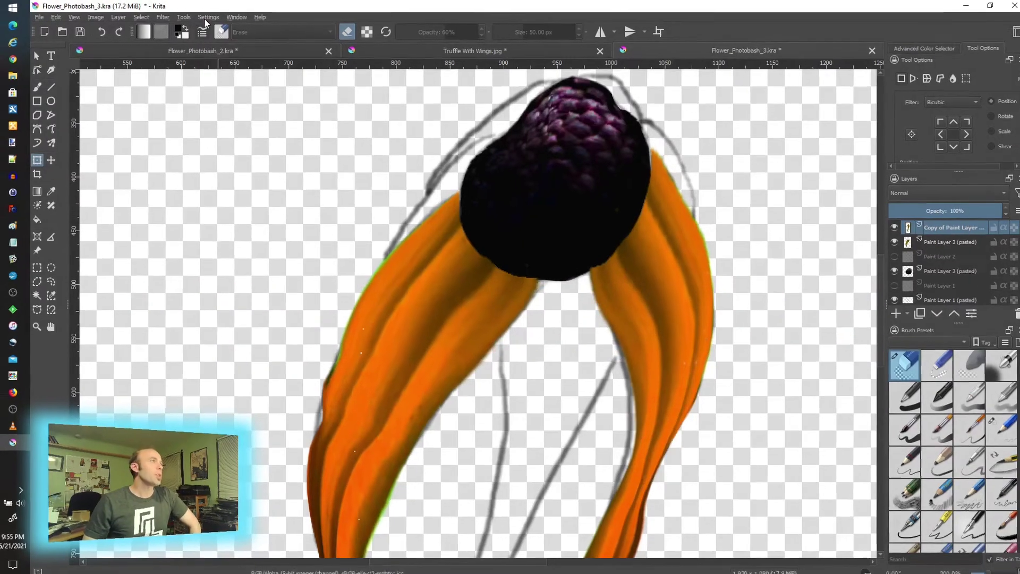
click(209, 17)
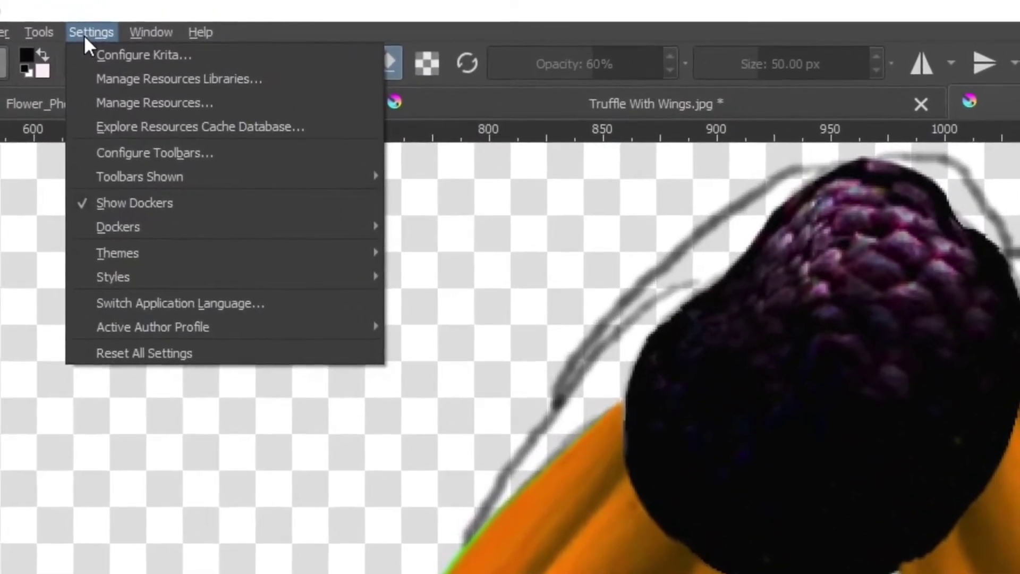
click(118, 53)
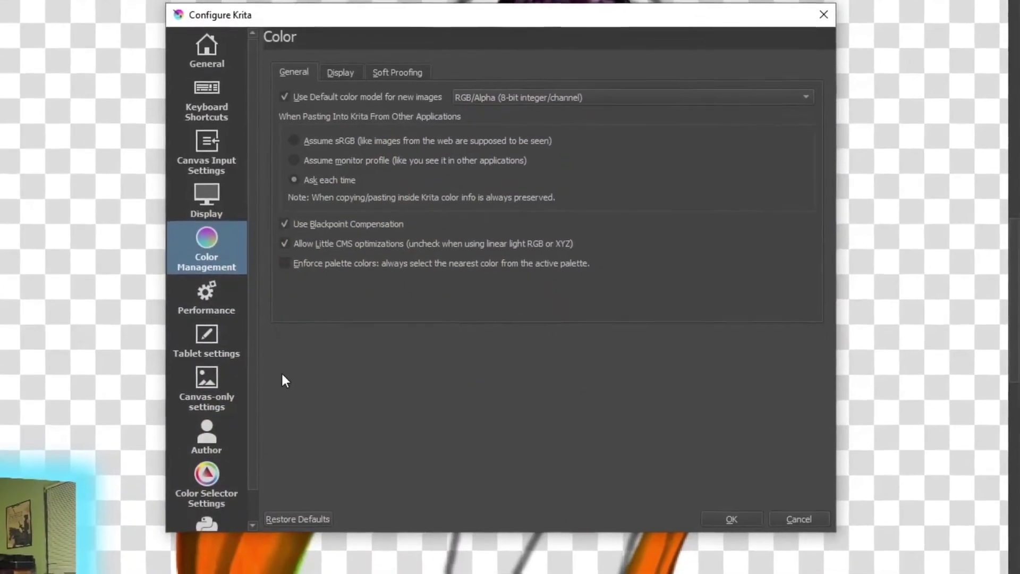
scroll(228, 407, down, 2)
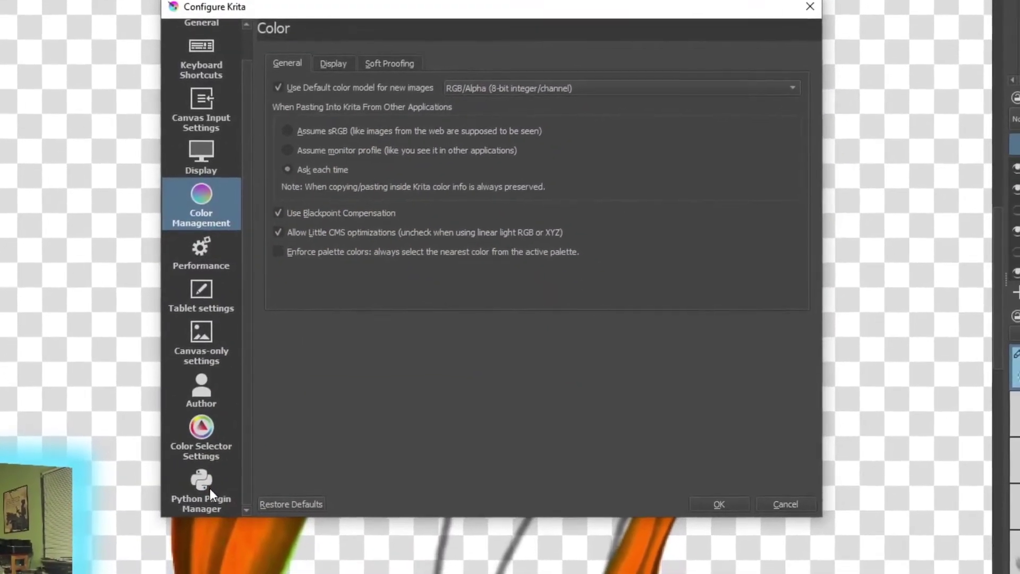
click(215, 489)
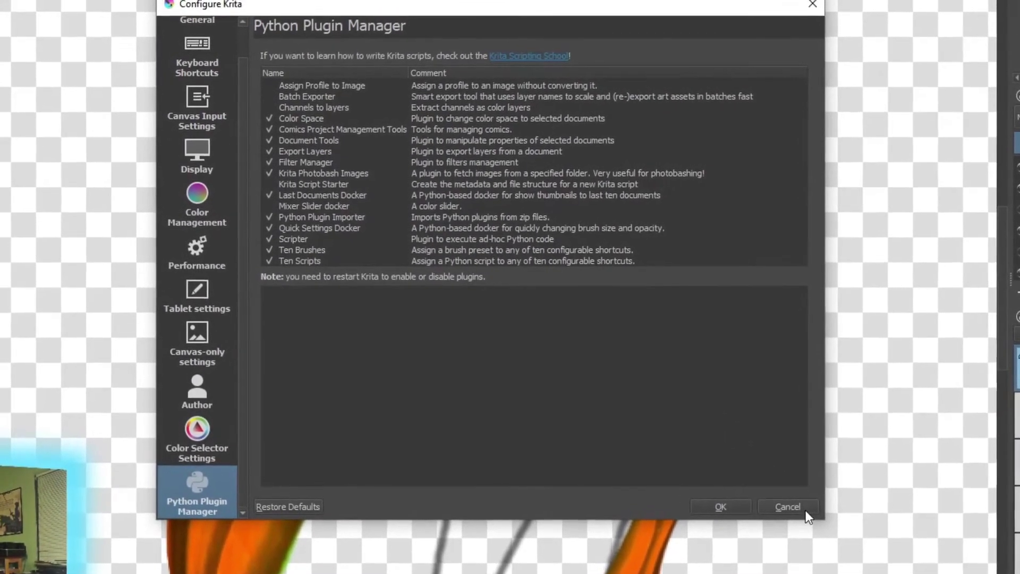
click(808, 514)
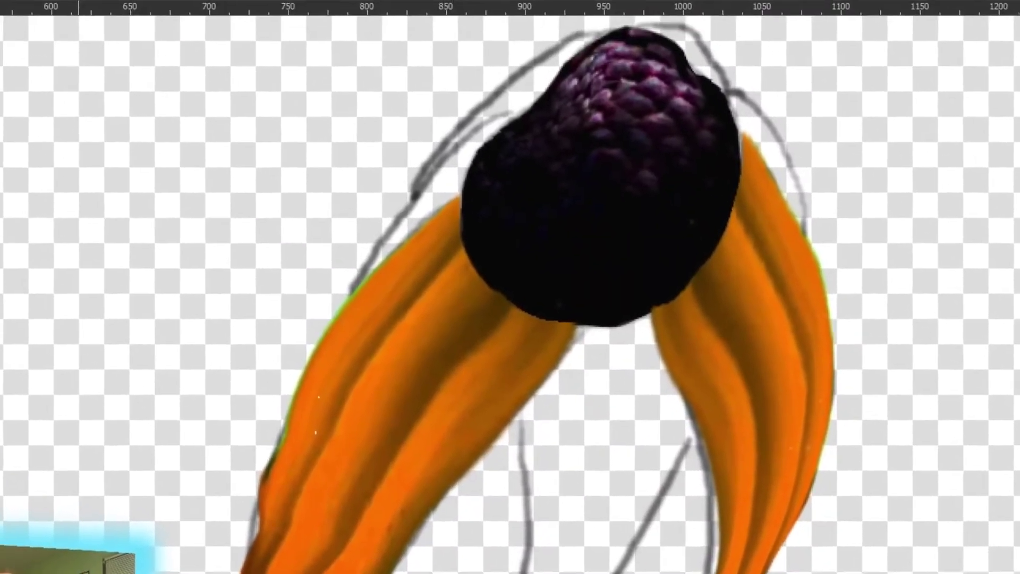
- Show the Photobash Images docker
click(164, 23)
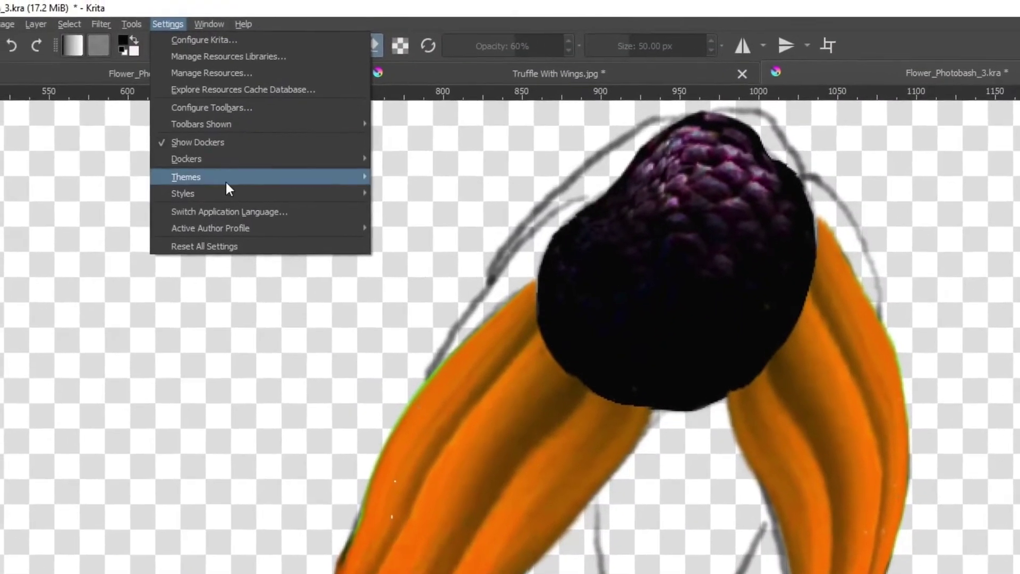
mouse_move(233, 159)
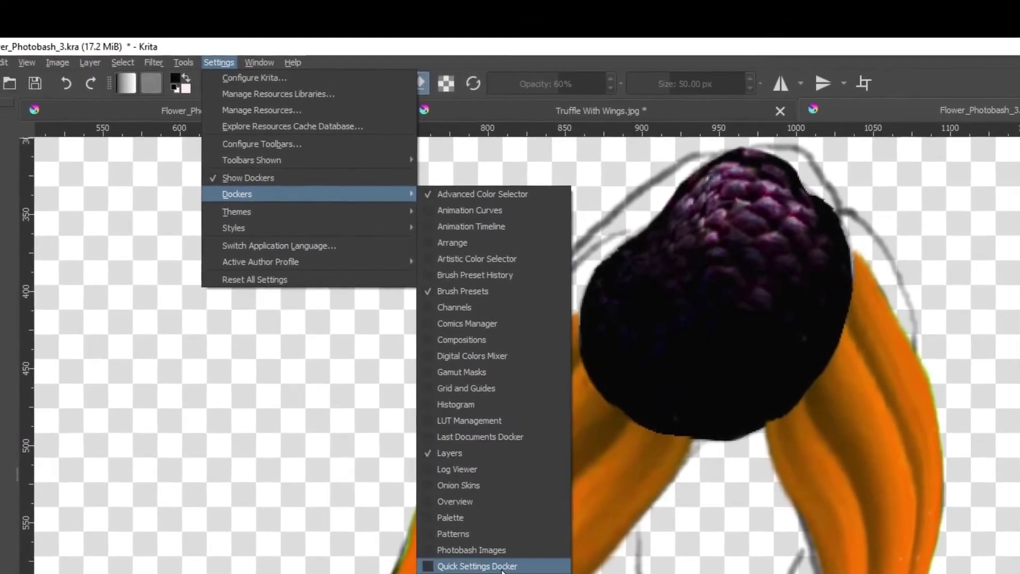
click(503, 553)
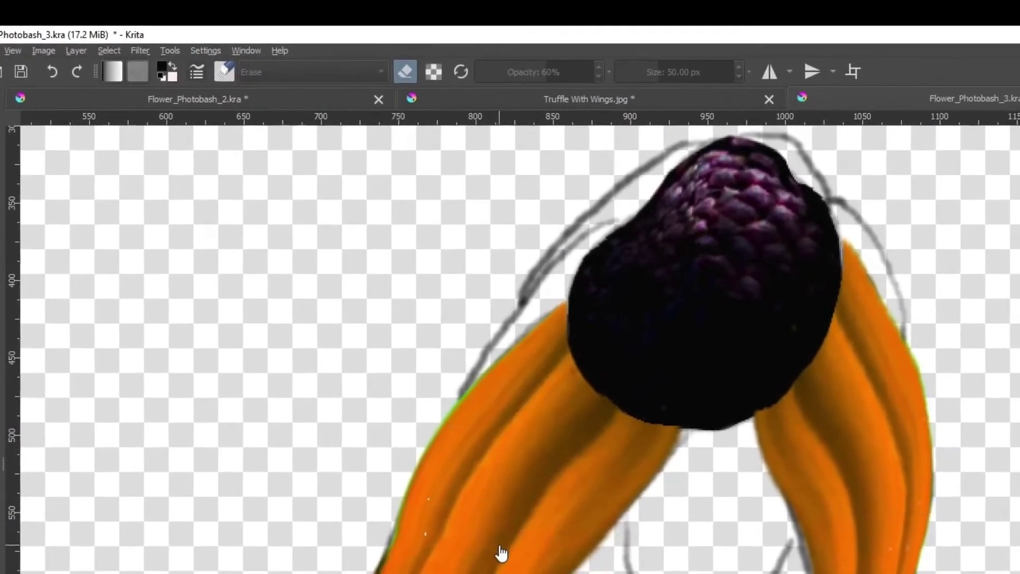